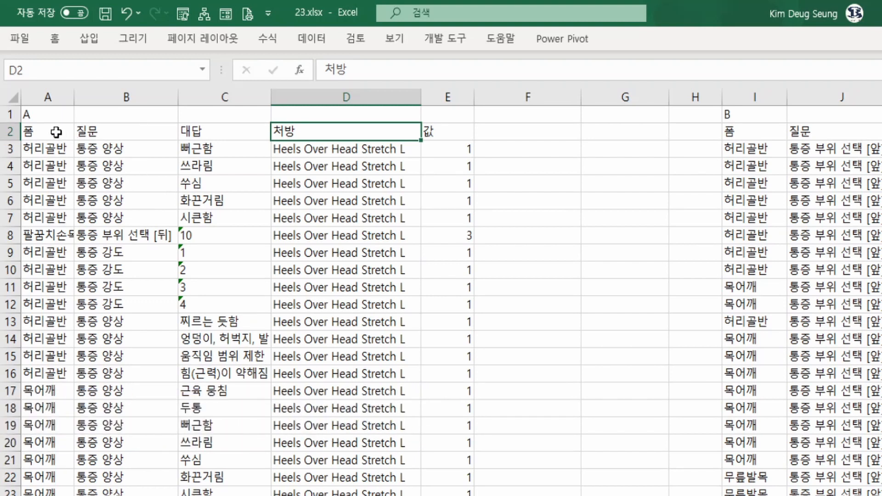
Examine the 폼, 질문, 대답, 처방 and 값 columns of table A and compare them with the layout of table B.
drag(56, 133, 438, 250)
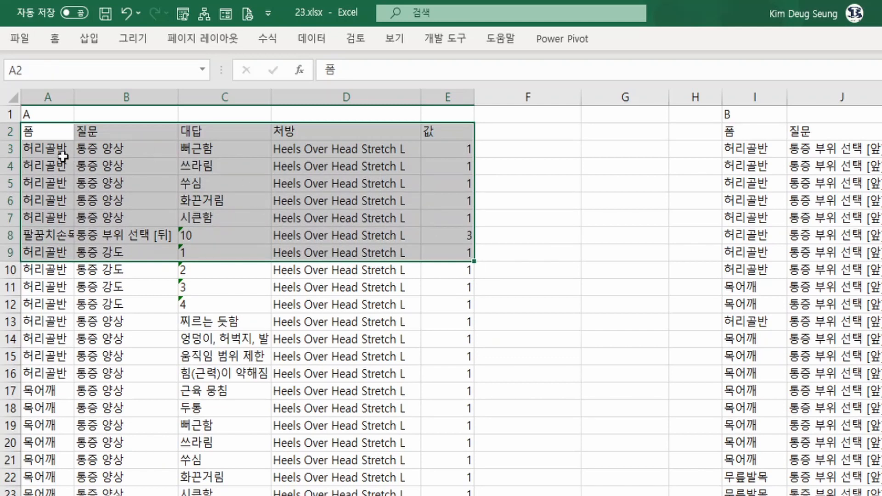
drag(63, 156, 343, 208)
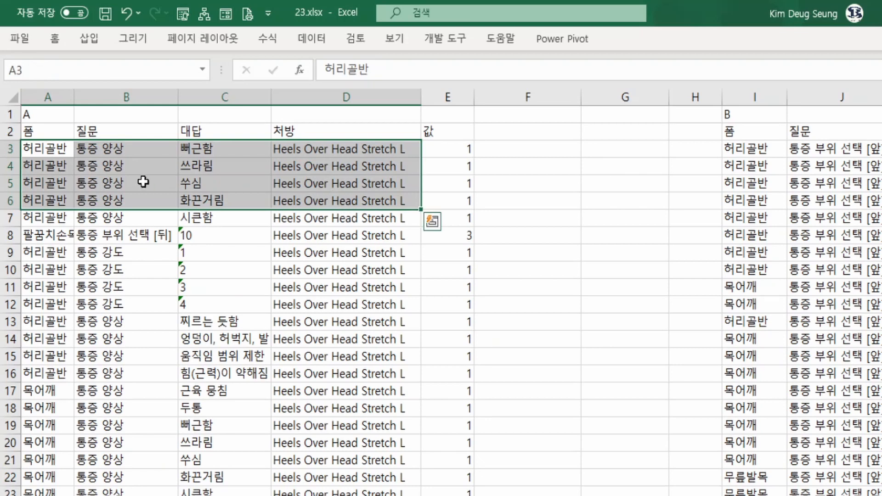
drag(49, 133, 435, 131)
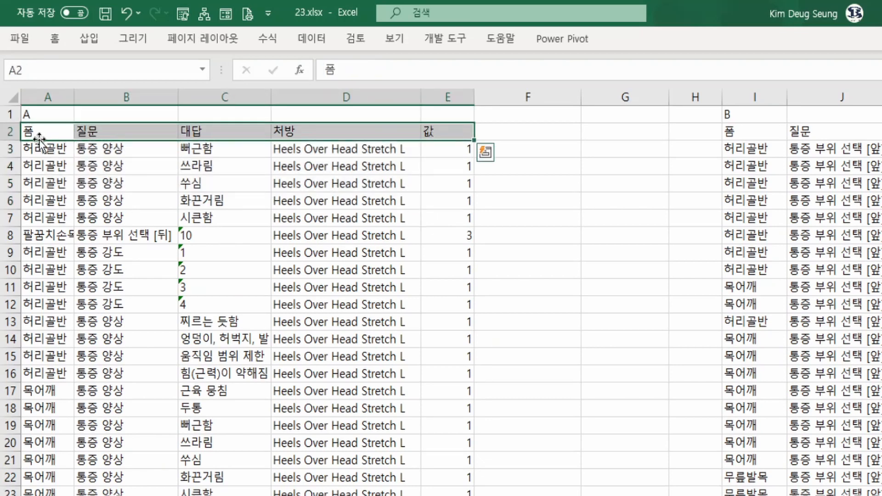
drag(53, 132, 191, 210)
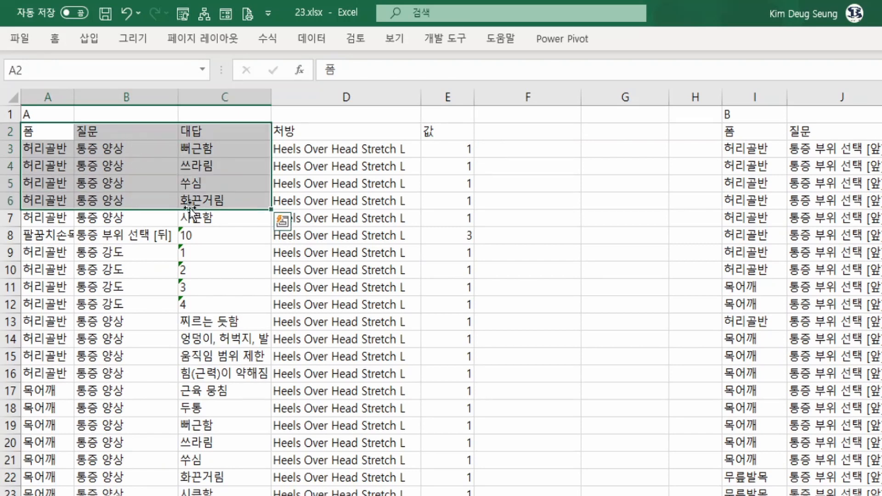
click(339, 181)
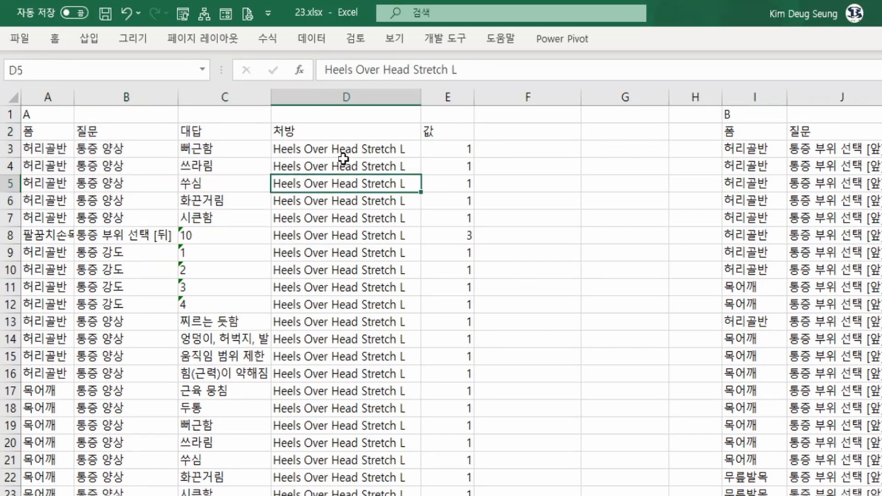
click(345, 148)
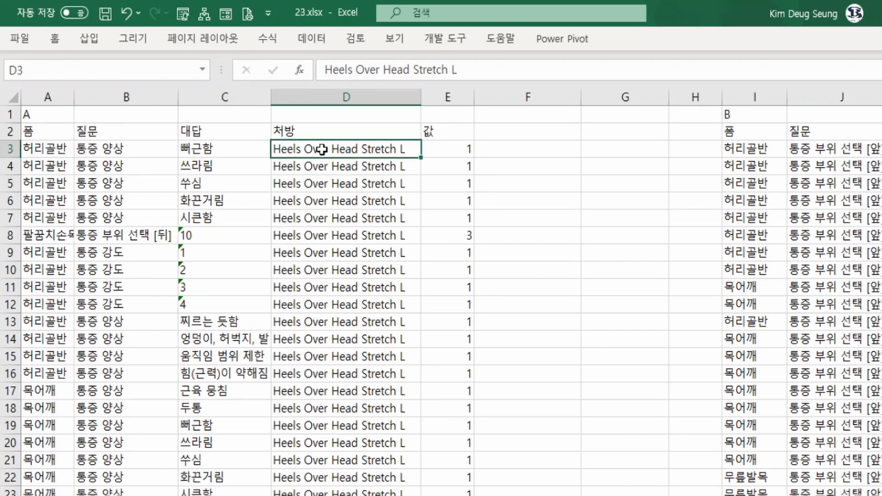
key(Left)
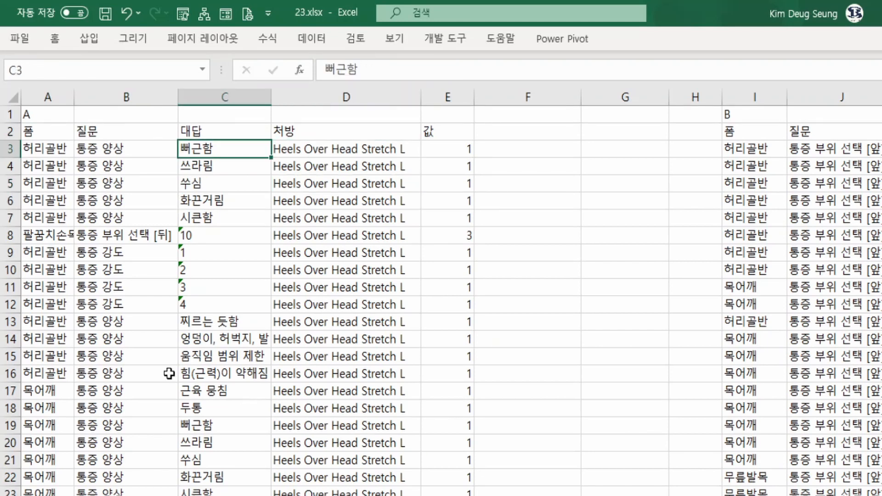
click(163, 272)
click(44, 116)
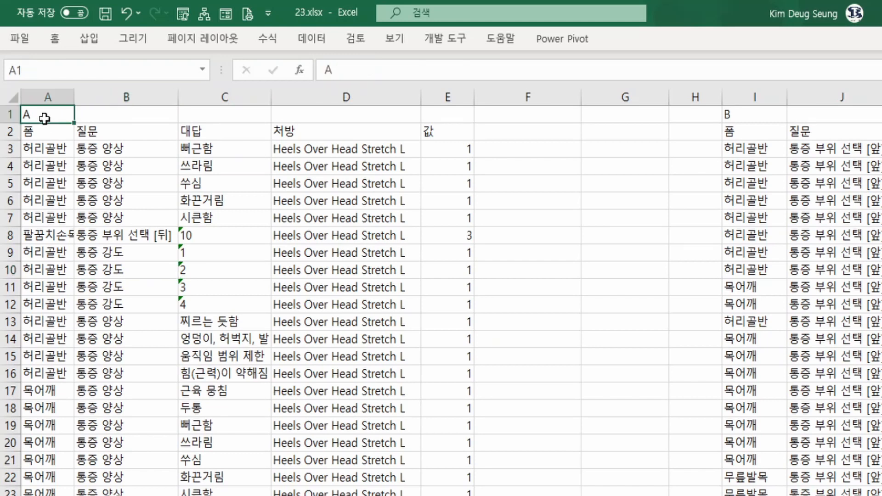
drag(69, 130, 341, 305)
click(754, 137)
drag(754, 137, 783, 275)
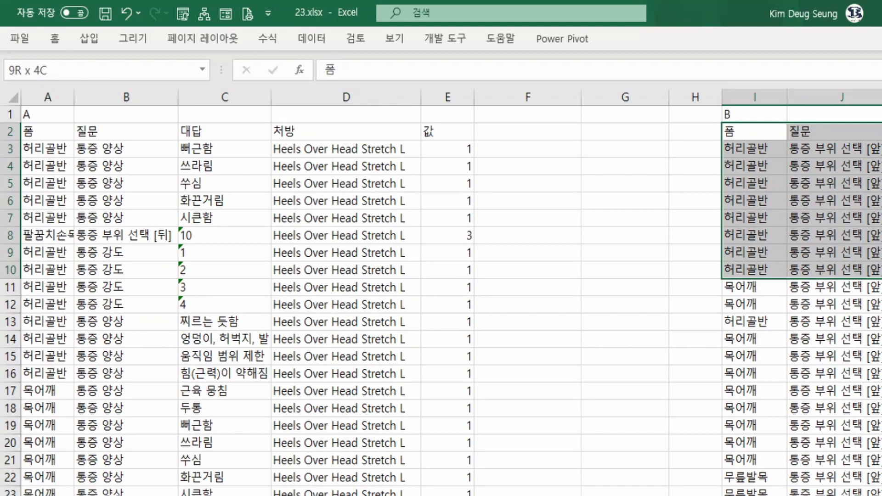
drag(868, 243, 865, 242)
drag(61, 148, 444, 433)
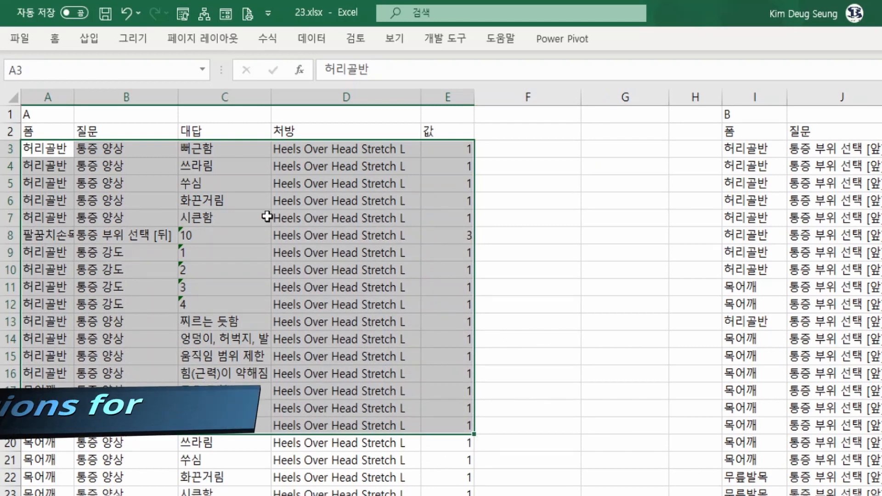
drag(48, 147, 449, 148)
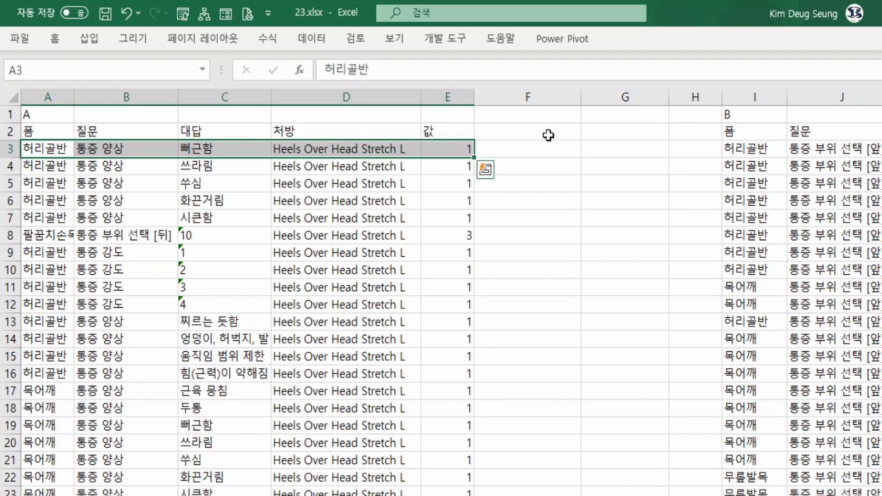
Enter the header "Vlookup" in cell G2 beside table A.
click(604, 137)
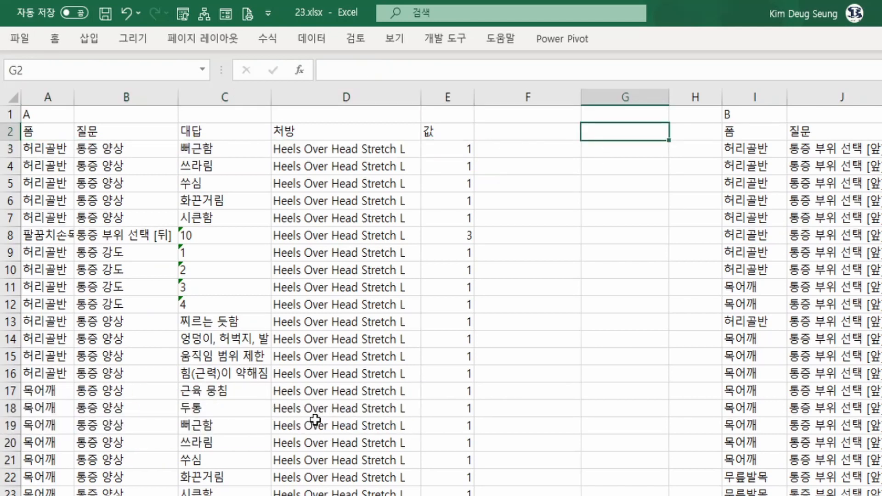
text(Vl)
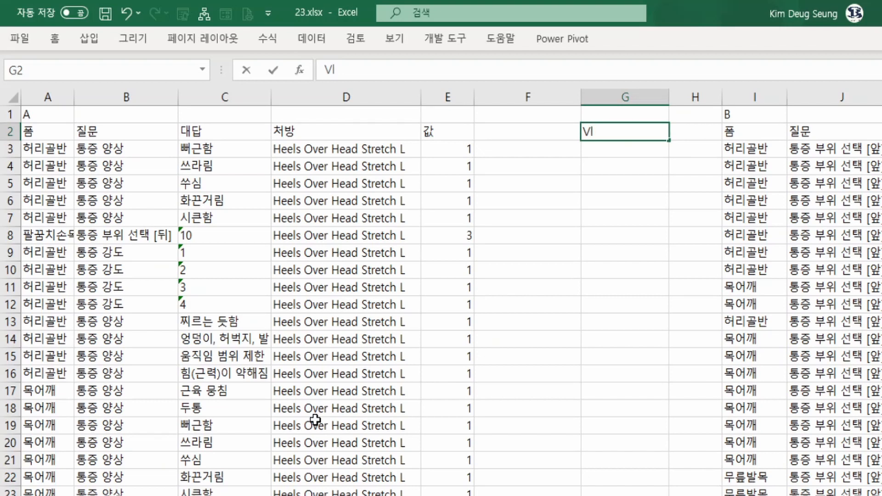
text(ookup)
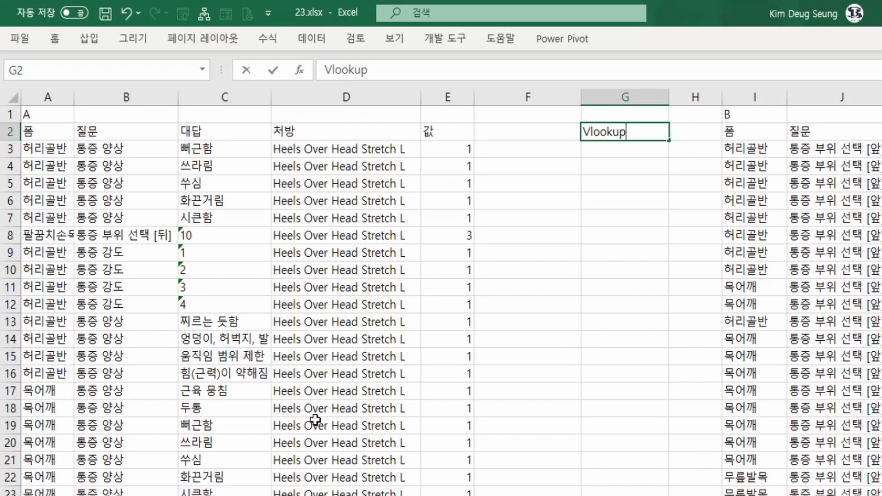
key(Return)
Enter the header "New_A" in cell F2, directly after table A's 값 column.
key(Up)
key(Left)
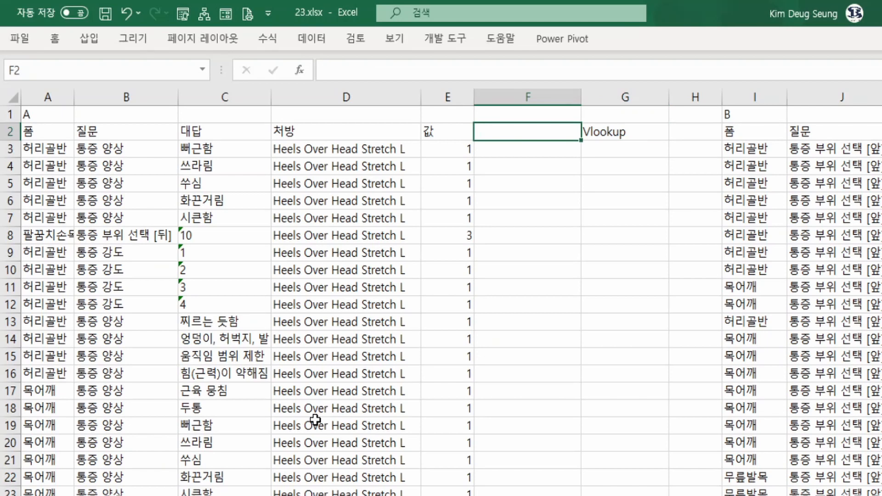
click(604, 148)
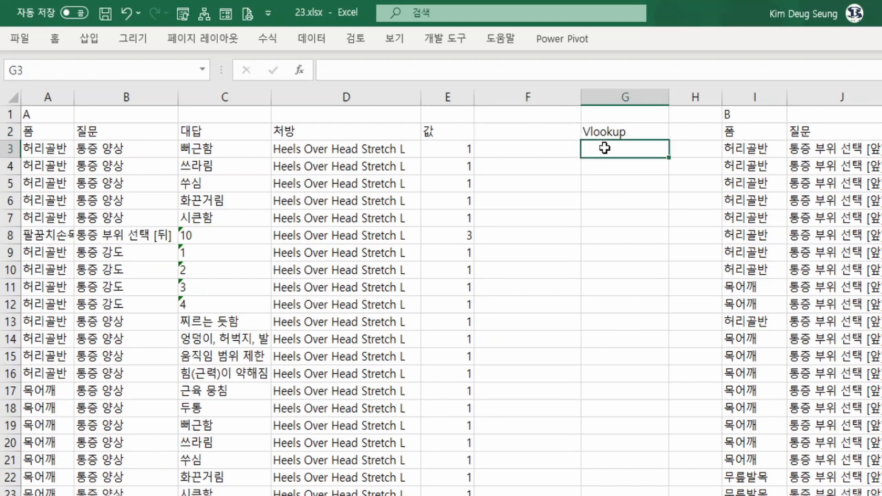
key(Up)
key(Left)
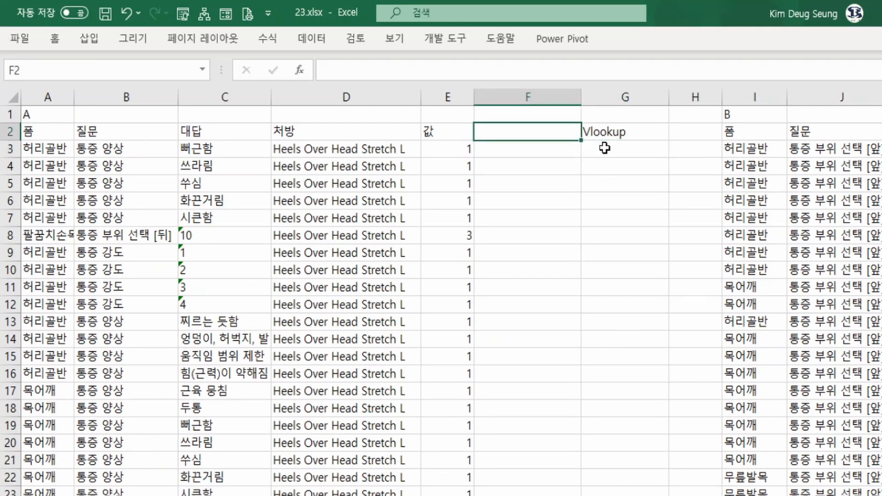
key(Down)
key(Up)
text(New)
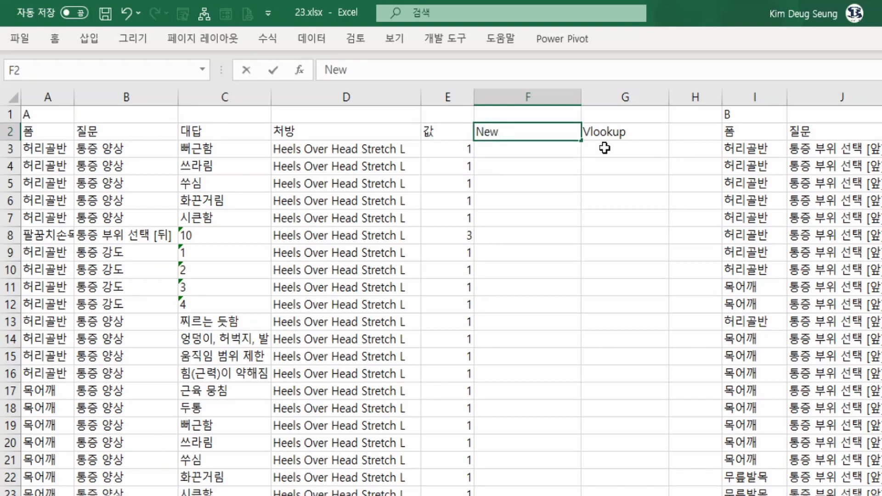
text(_A)
key(Return)
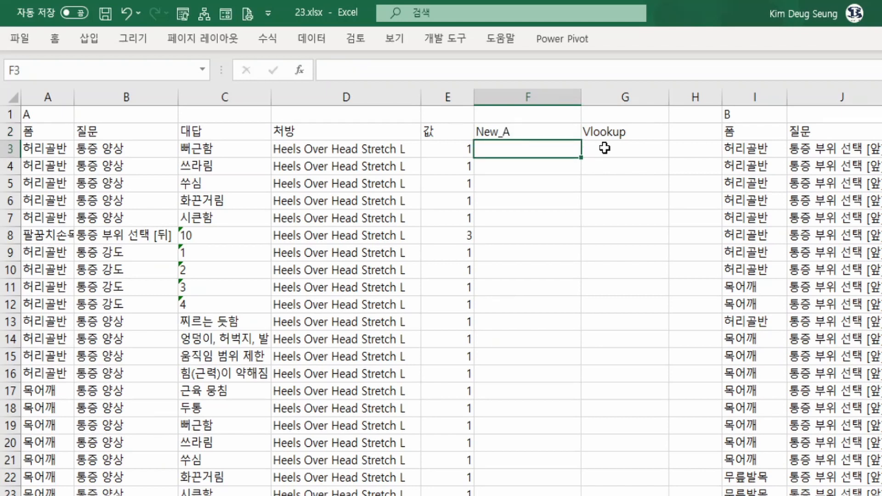
Enter the formula =A3&B3&C3 in F3 to join table A's 폼, 질문 and 대답 values into one key.
text(=)
key(Left)
key(Left)
key(Left)
key(Left)
key(Left)
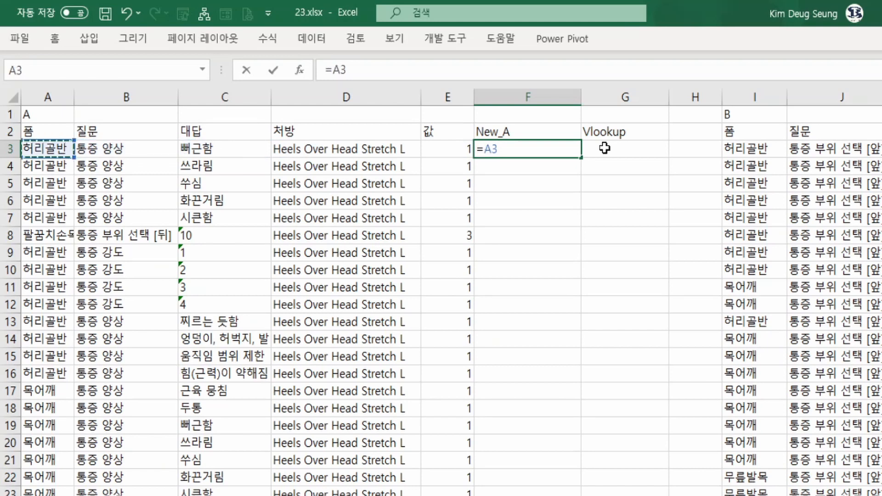
text(&)
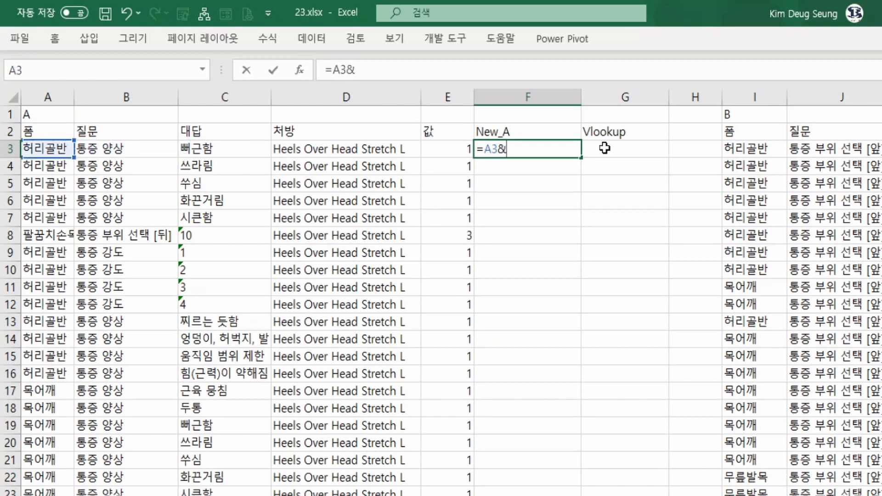
key(Left)
key(Left)
key(Left)
key(Left)
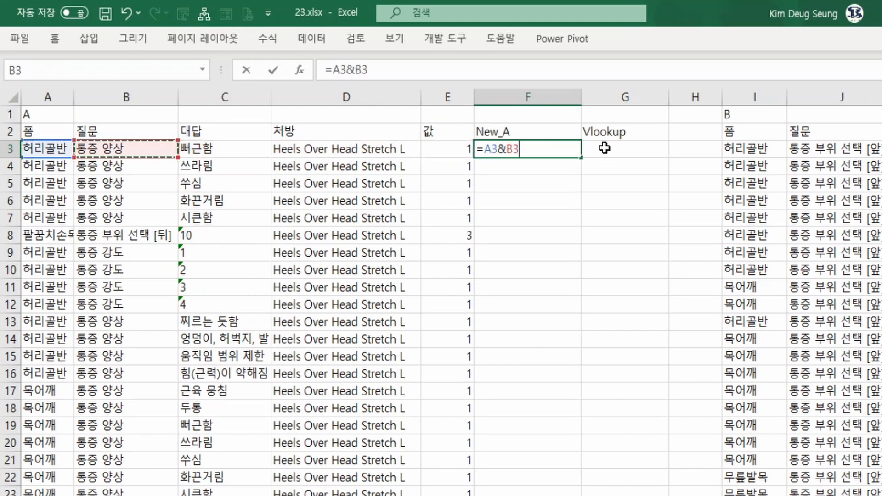
text(&)
key(Left)
key(Left)
key(Left)
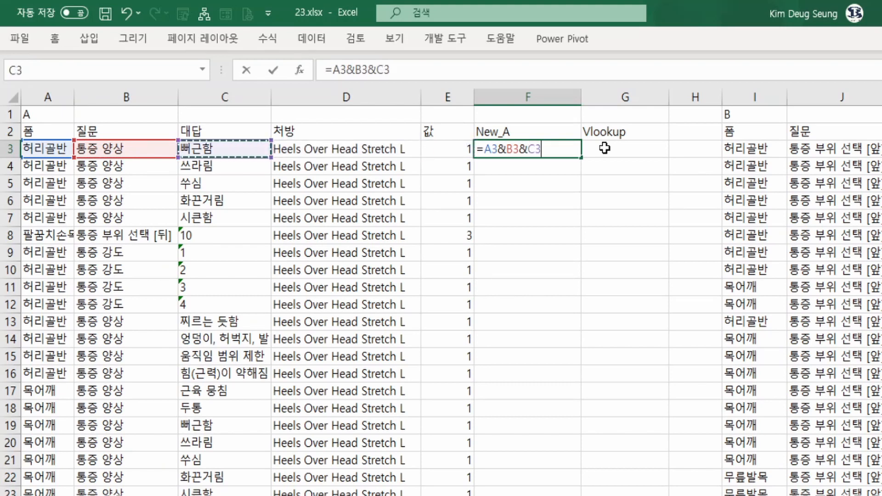
key(Return)
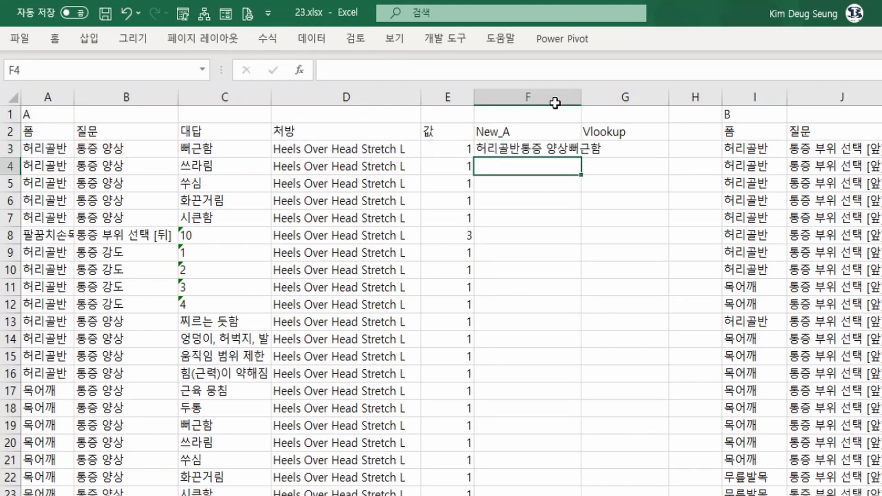
Fill the F3 key formula down the whole New_A column and fit column F's width to its contents.
click(530, 97)
drag(579, 99, 602, 99)
click(579, 148)
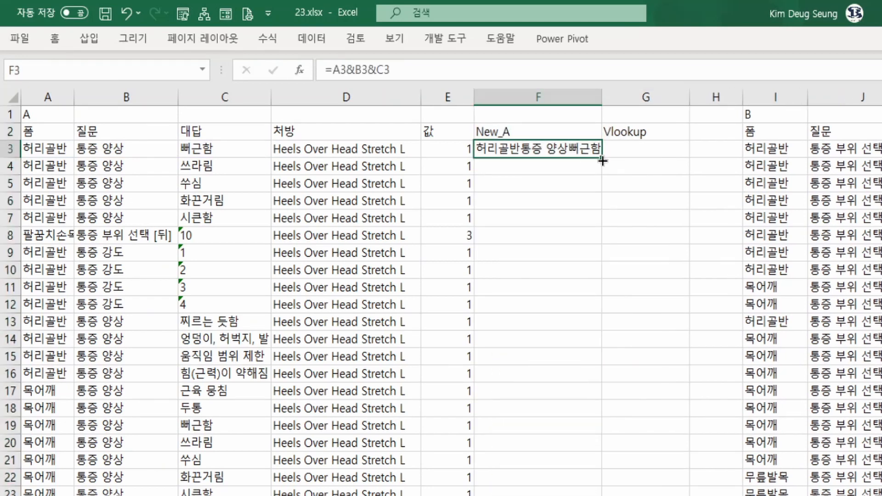
double_click(603, 160)
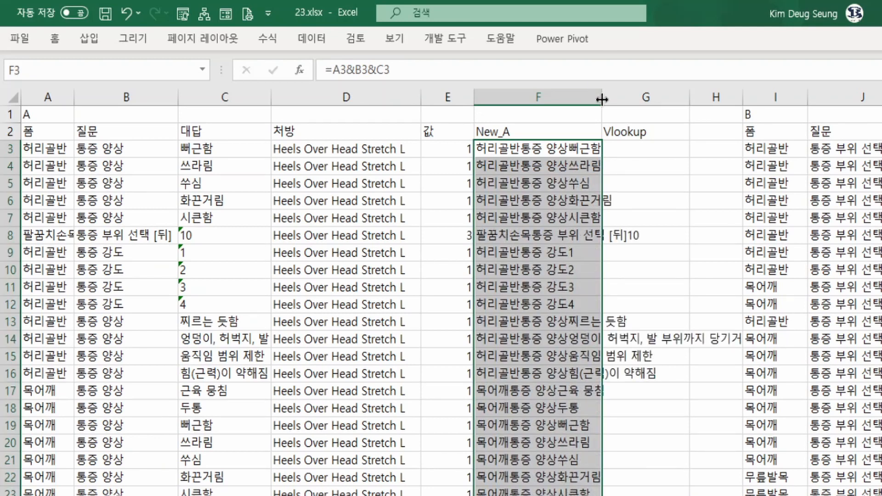
double_click(601, 97)
Enter the header "New_B" in cell N2, directly after table B's 값 column.
click(590, 150)
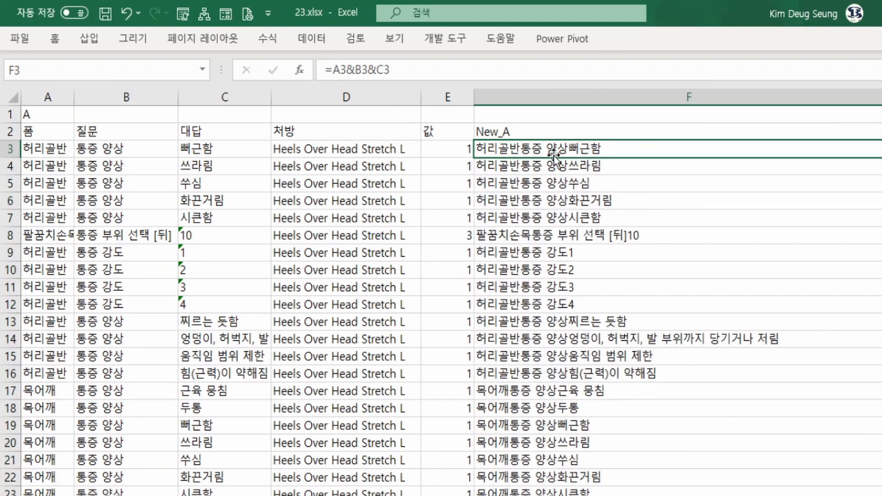
key(Up)
key(Right)
key(Right)
key(Right)
key(Right)
key(Right)
key(Right)
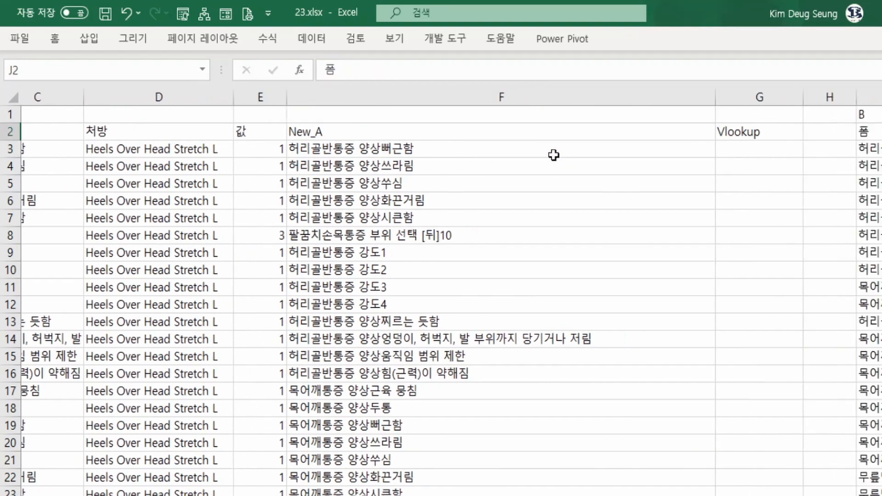
key(Right)
key(Right)
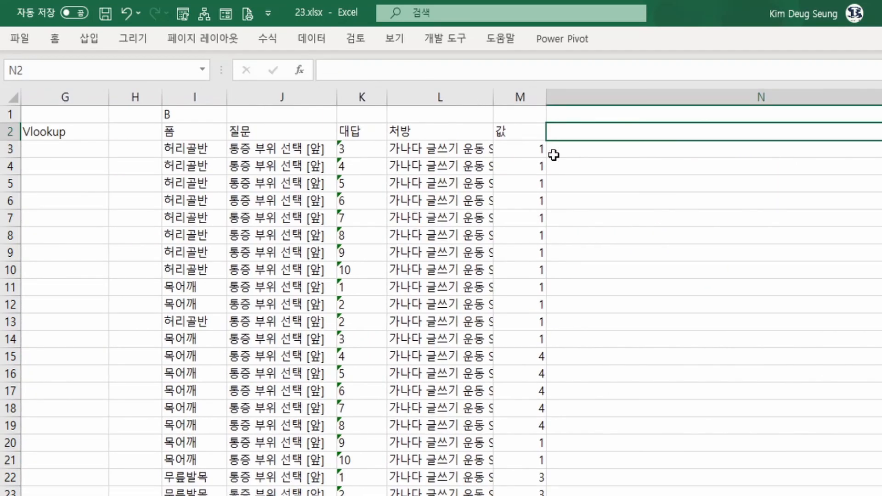
text(New)
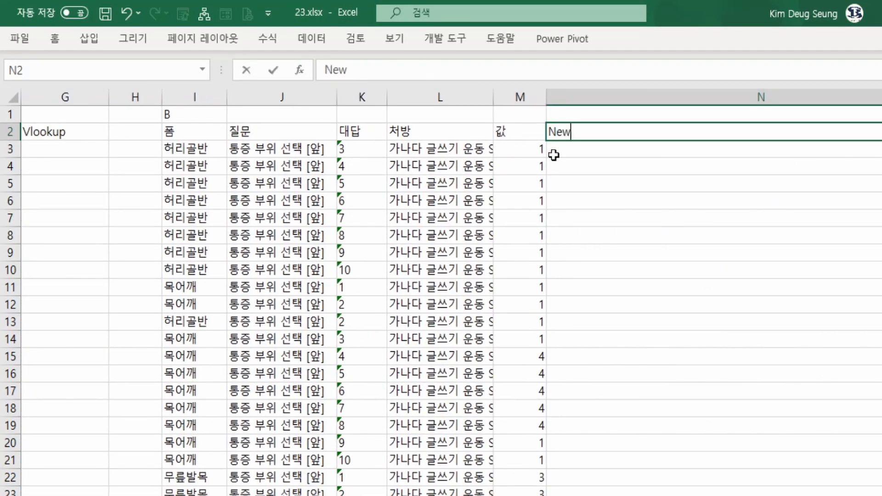
text(_Co)
key(BackSpace)
key(BackSpace)
key(BackSpace)
text(_B)
key(Return)
Enter the formula =I3&J3&K3 in N3 to join table B's 폼, 질문 and 대답 values into one key.
text(=)
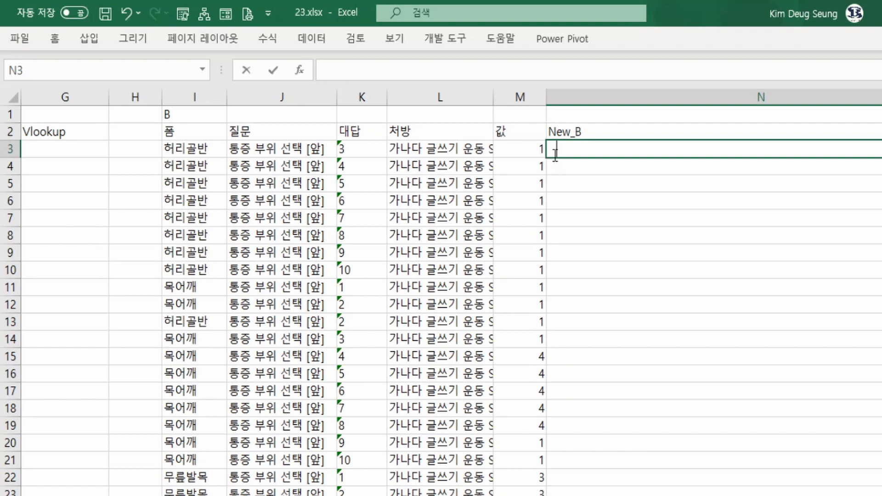
key(Left)
key(Left)
key(Left)
key(Left)
key(Left)
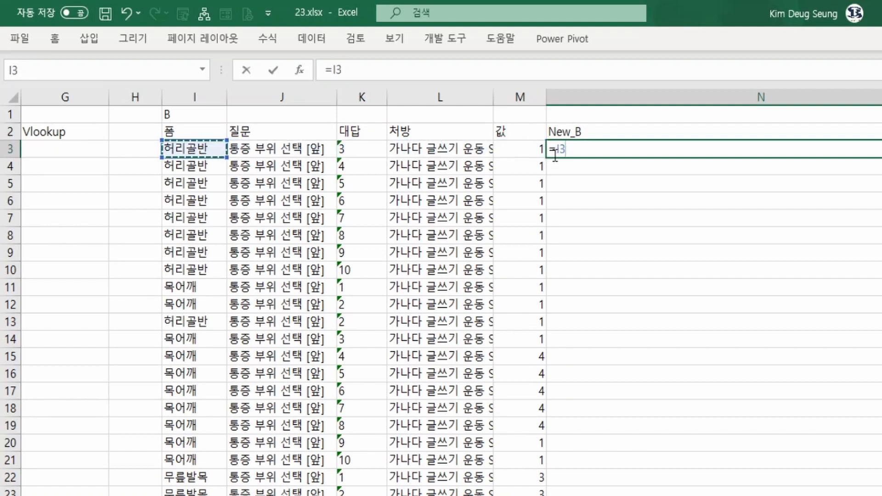
text(&)
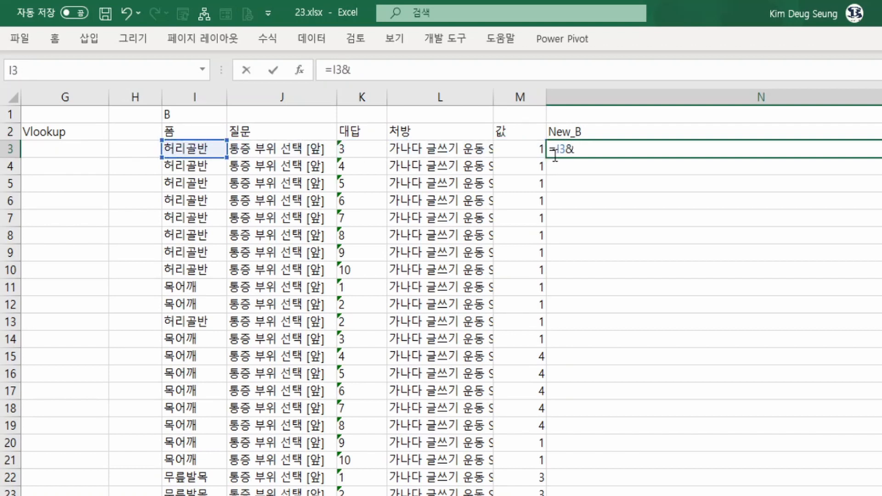
key(Left)
key(Left)
key(Left)
key(Left)
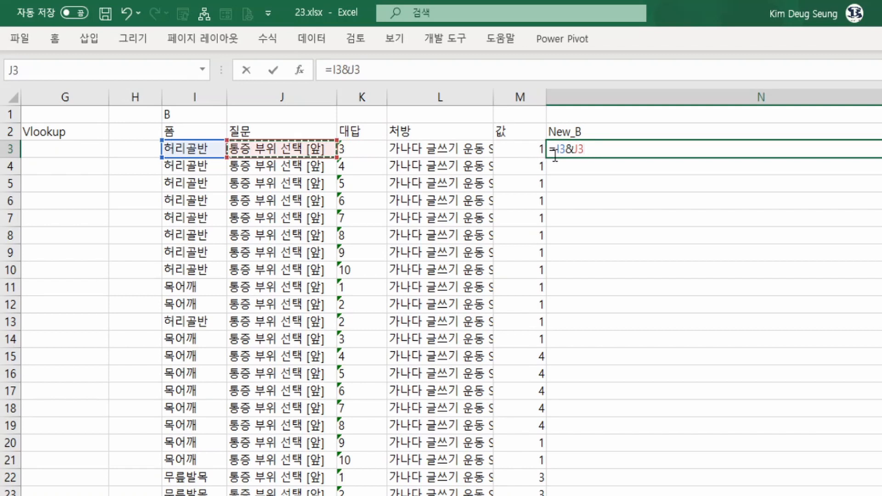
text(&)
key(Left)
key(Left)
key(Left)
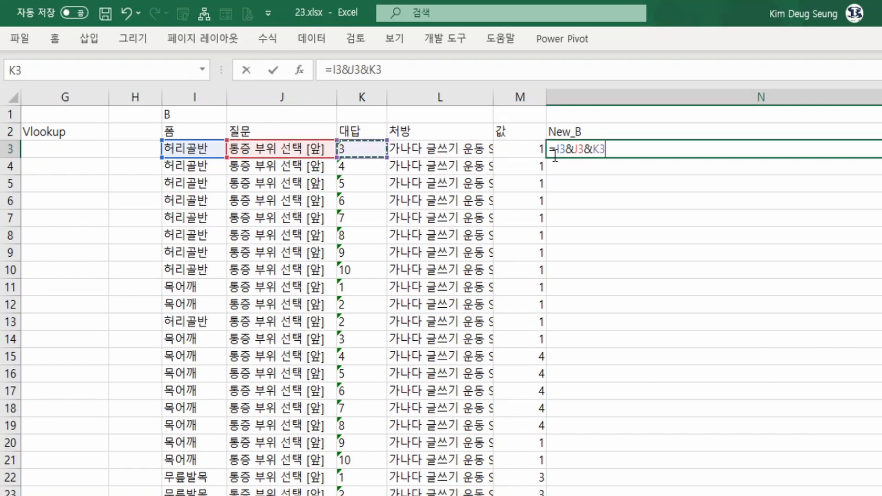
key(Return)
Fill the N3 key formula down the whole New_B column.
key(Up)
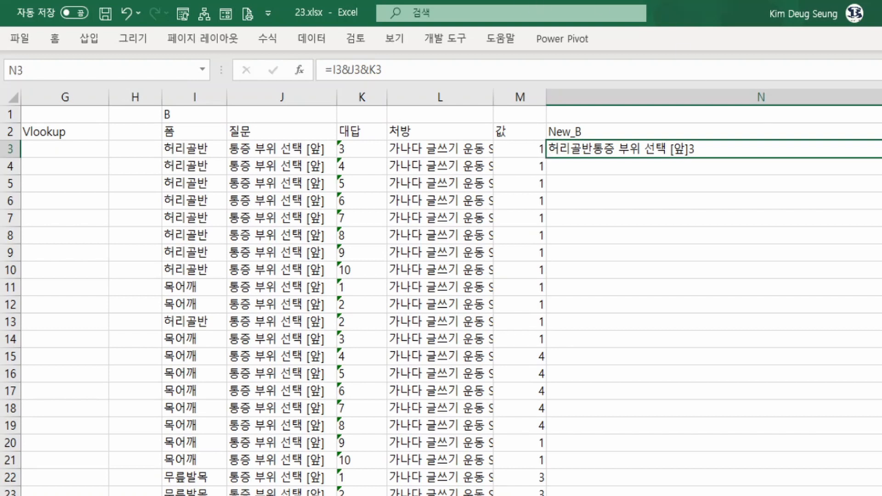
key(ctrl+shift+Down)
key(ctrl+d)
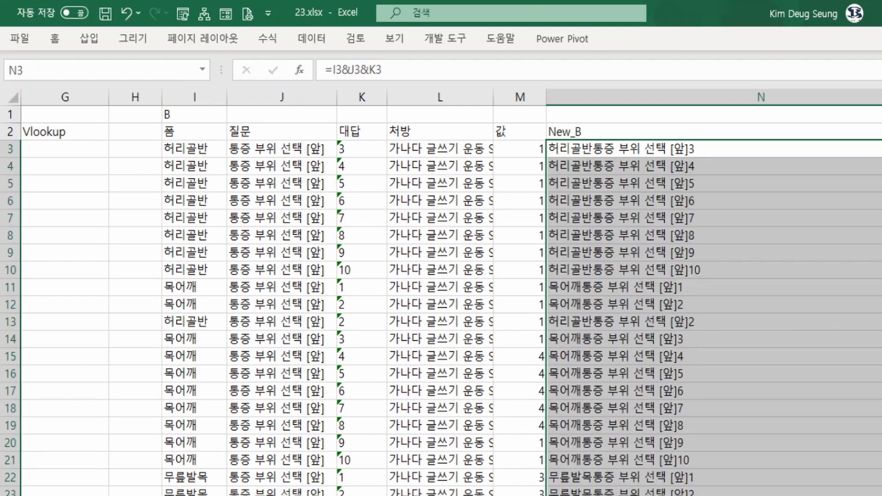
click(600, 148)
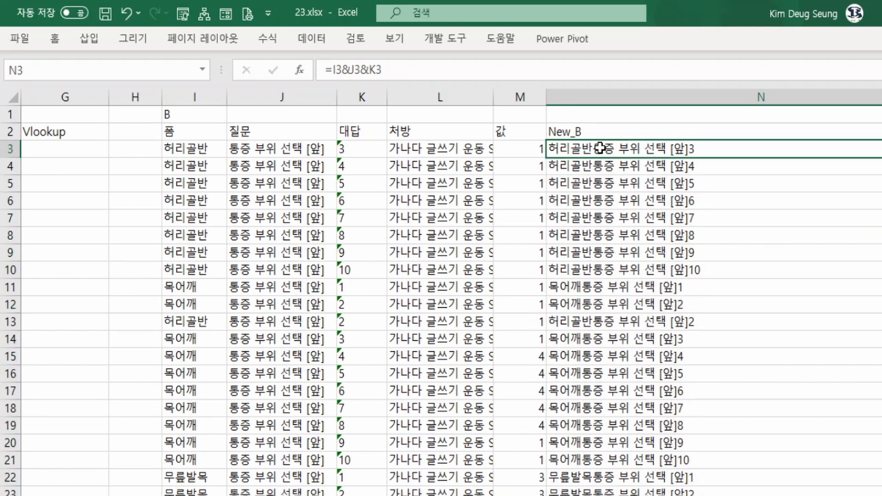
Review the New_A keys, the empty Vlookup column beside them and table B's New_B keys as the parts of the lookup.
key(Up)
key(Left)
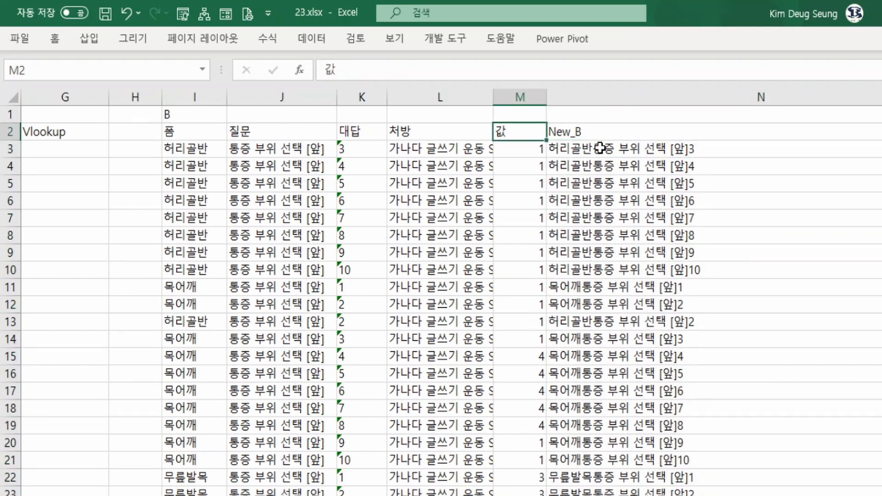
key(Left)
key(Left)
key(Left)
key(Left)
key(Left)
key(Left)
key(Left)
key(Left)
key(Right)
key(Down)
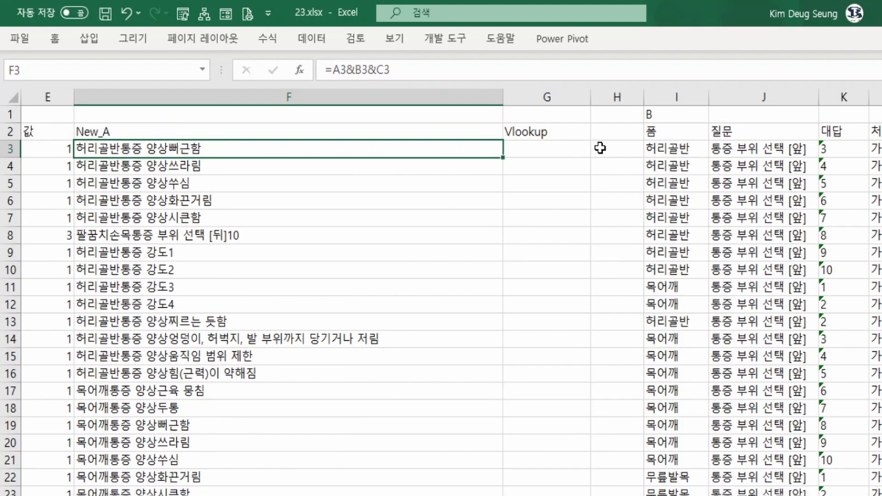
key(Up)
key(Right)
key(Down)
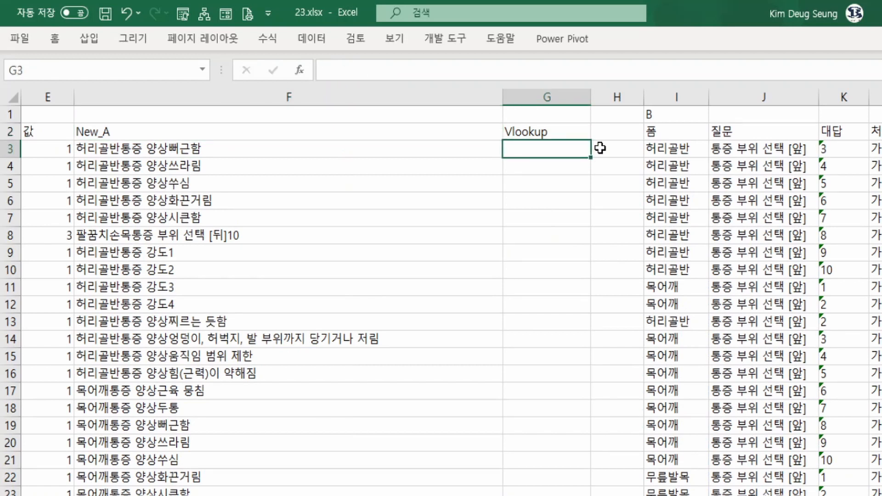
key(Left)
key(Left)
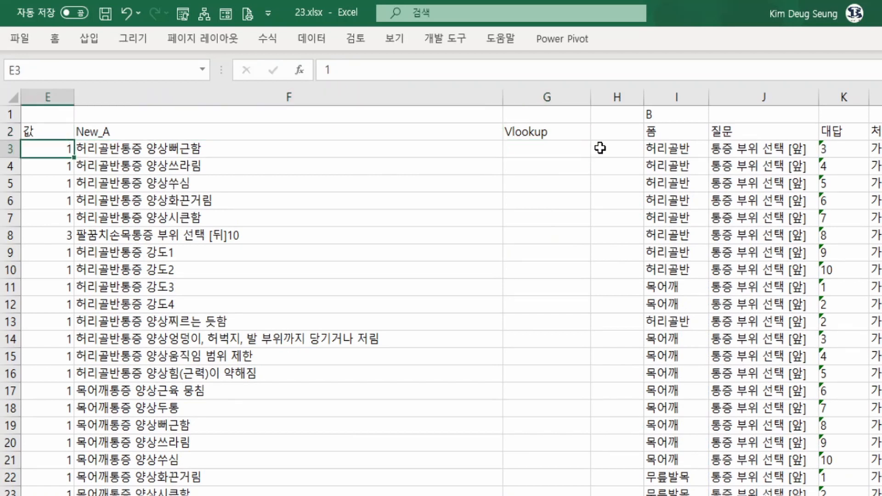
key(Up)
key(Right)
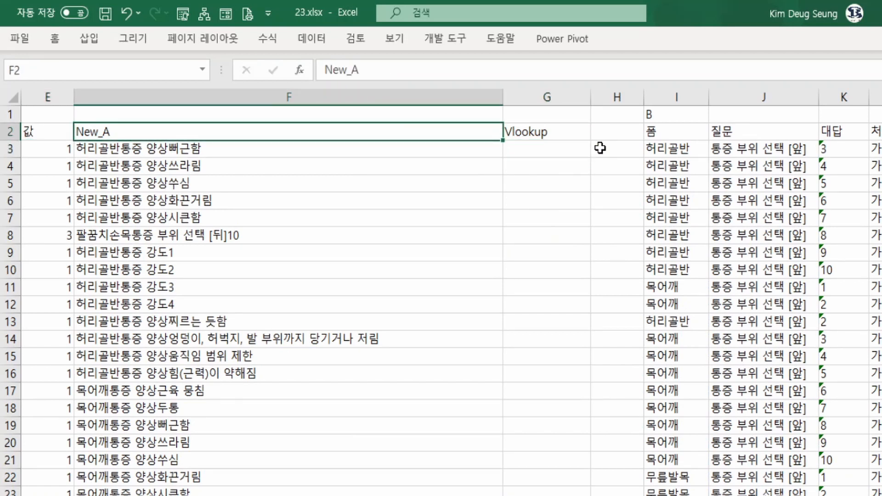
key(Right)
key(Right)
key(Right)
key(Right)
key(Right)
key(Right)
key(Right)
key(Right)
key(Right)
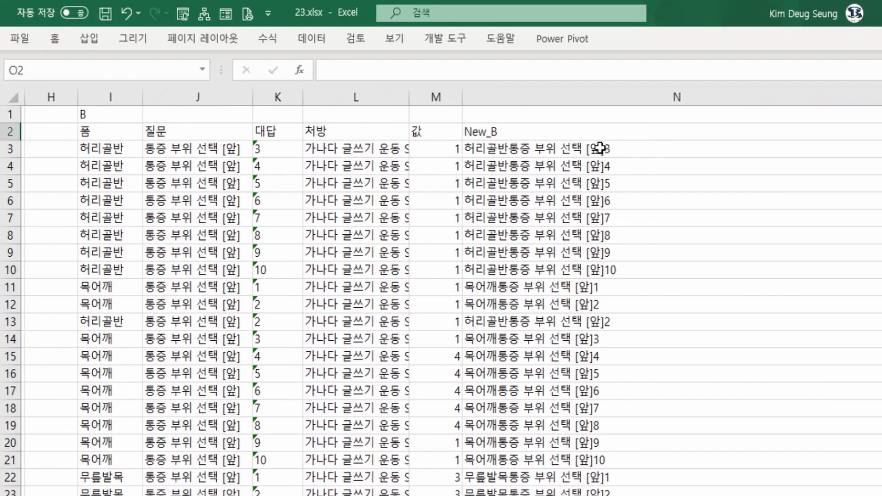
key(Left)
key(Left)
key(Left)
key(Left)
key(Left)
key(Left)
key(Left)
key(Left)
key(Left)
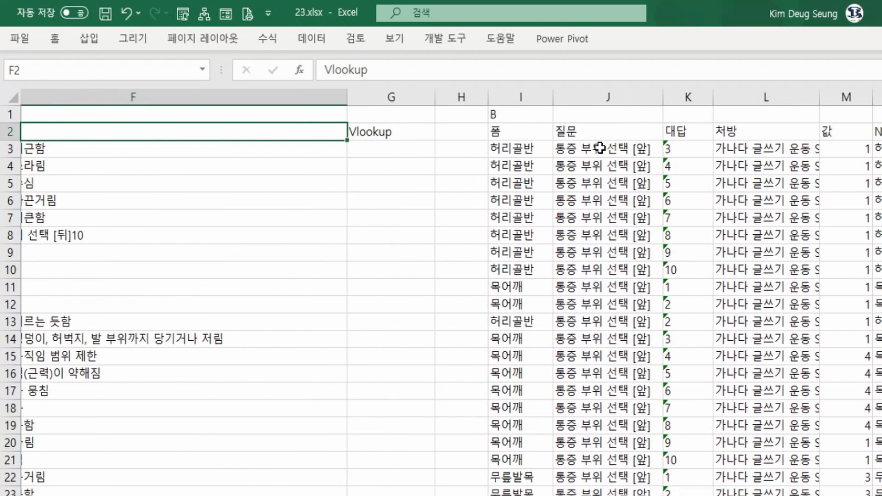
Start a VLOOKUP function in G3 under the Vlookup header and set its Lookup_value argument to F3.
key(Left)
key(Right)
key(Right)
key(Down)
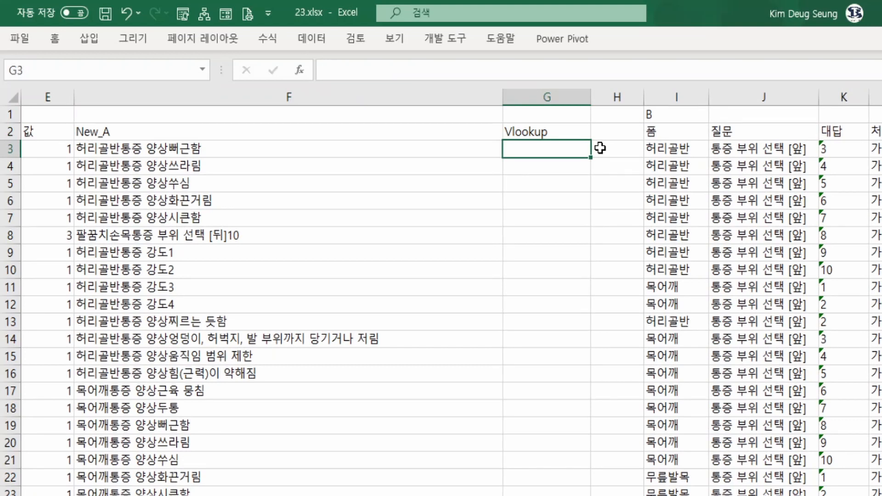
text(=)
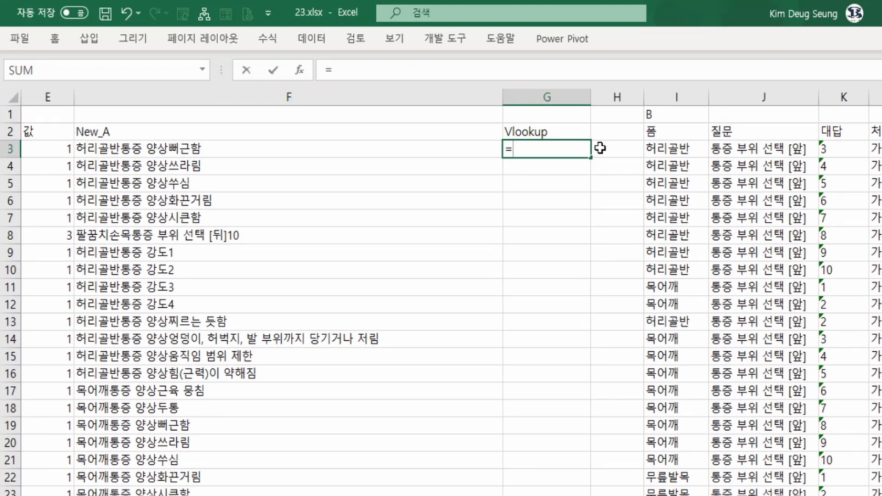
text(vl)
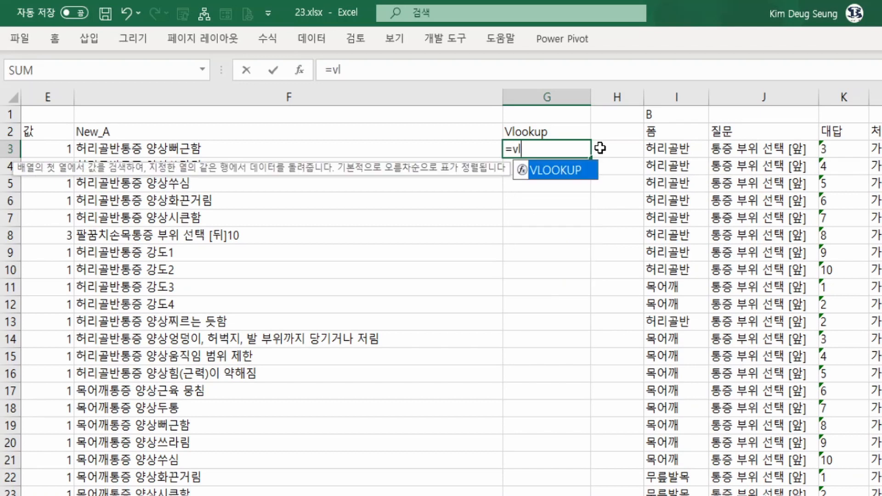
double_click(542, 174)
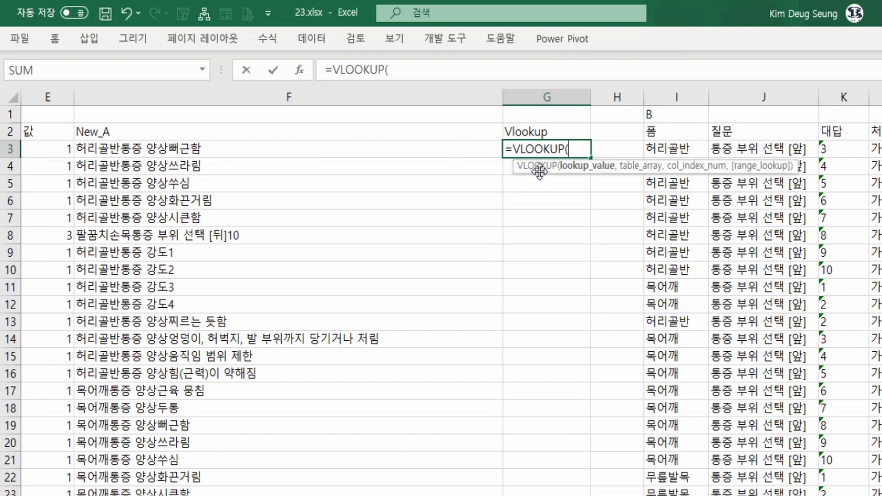
click(305, 72)
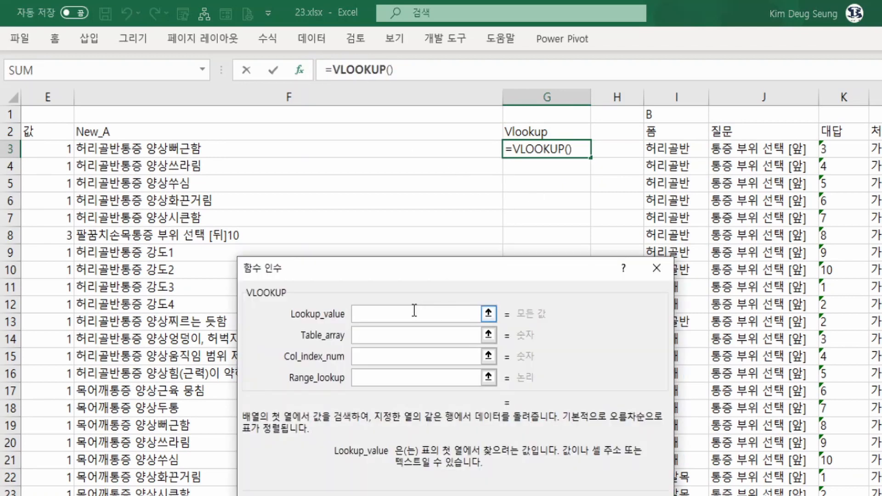
click(198, 148)
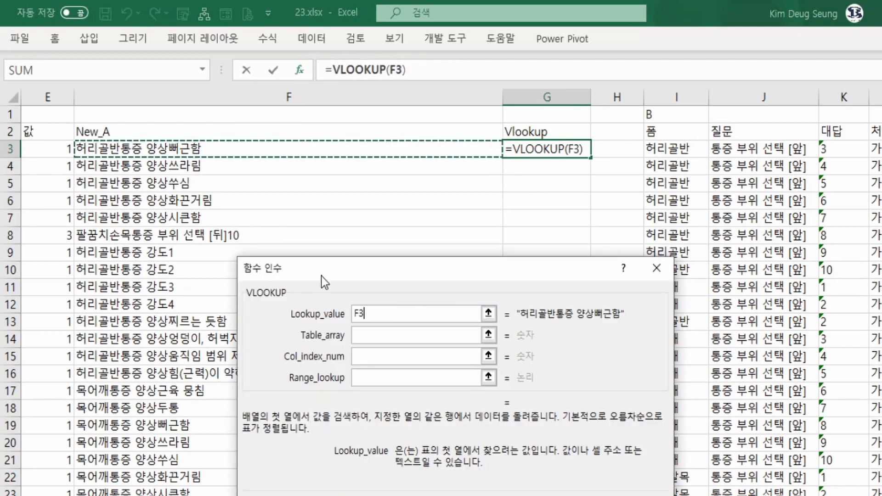
Set the VLOOKUP's Table_array to the New_B keys as the absolute range $N$3:$N$339.
click(357, 334)
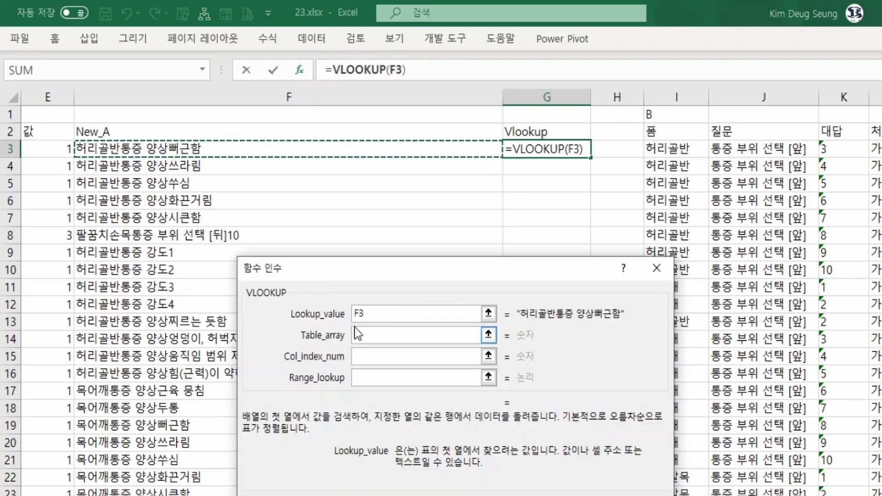
click(746, 152)
key(Right)
key(Right)
key(Right)
key(Right)
key(Right)
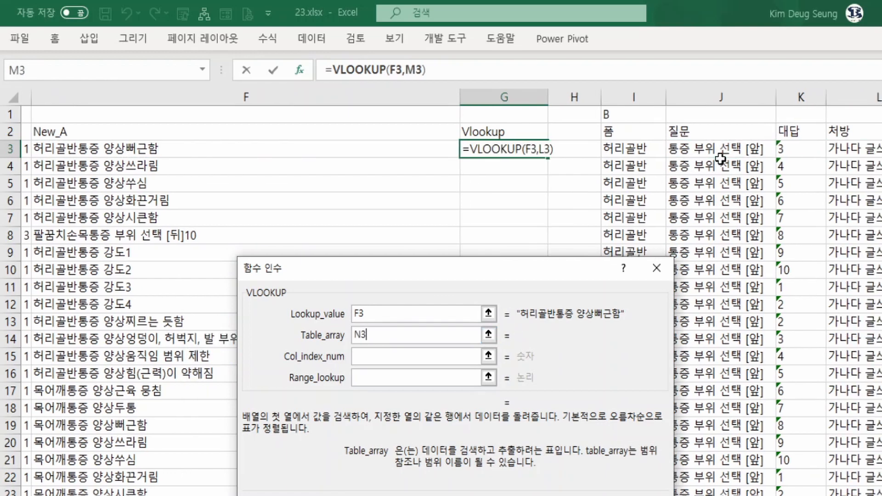
key(Left)
key(Left)
key(Right)
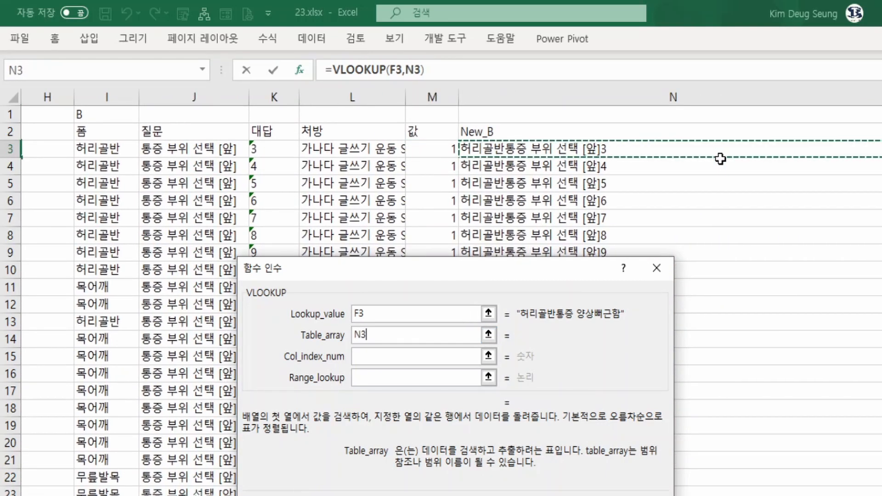
key(ctrl+shift+Down)
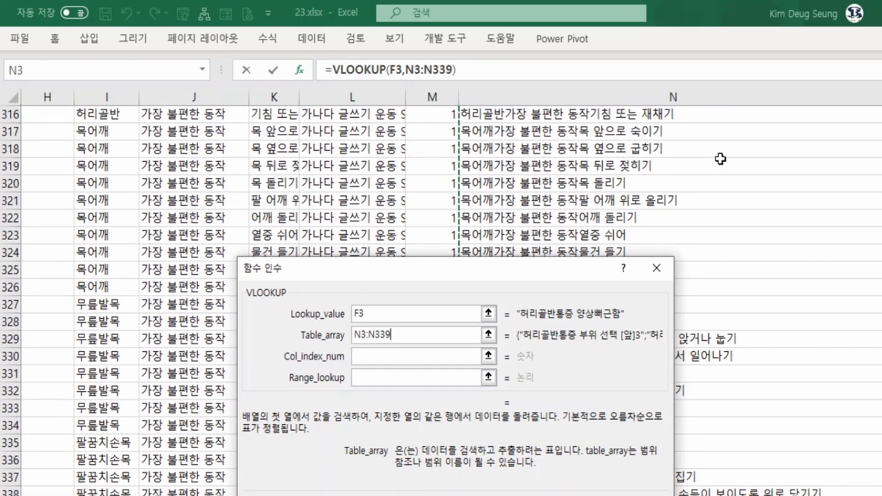
key(F4)
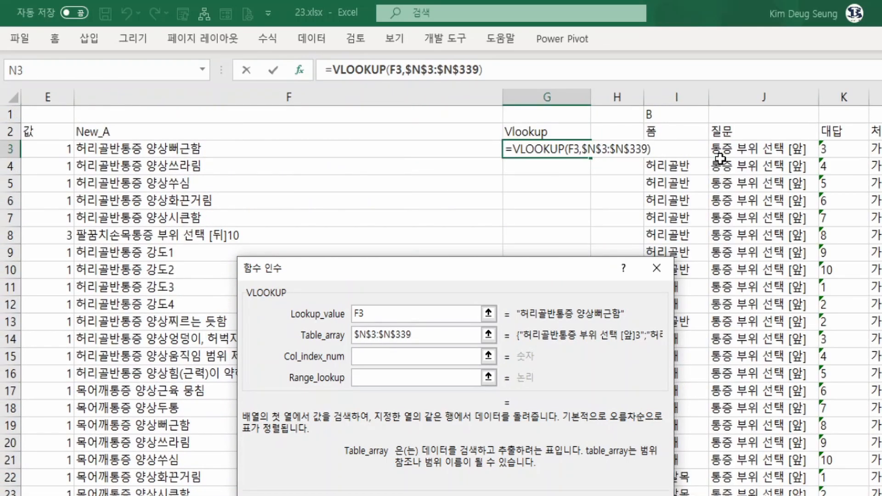
Set Col_index_num to 1 and Range_lookup to 0 for an exact match, and finish the VLOOKUP in G3.
click(372, 352)
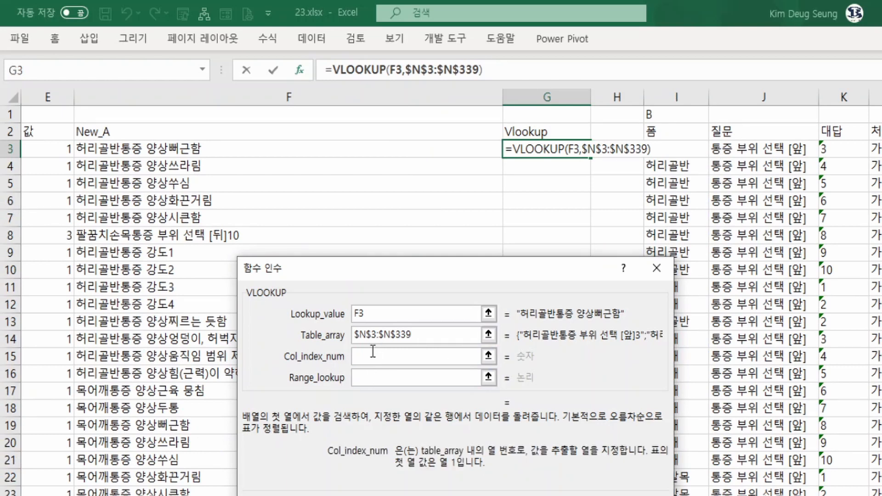
text(1)
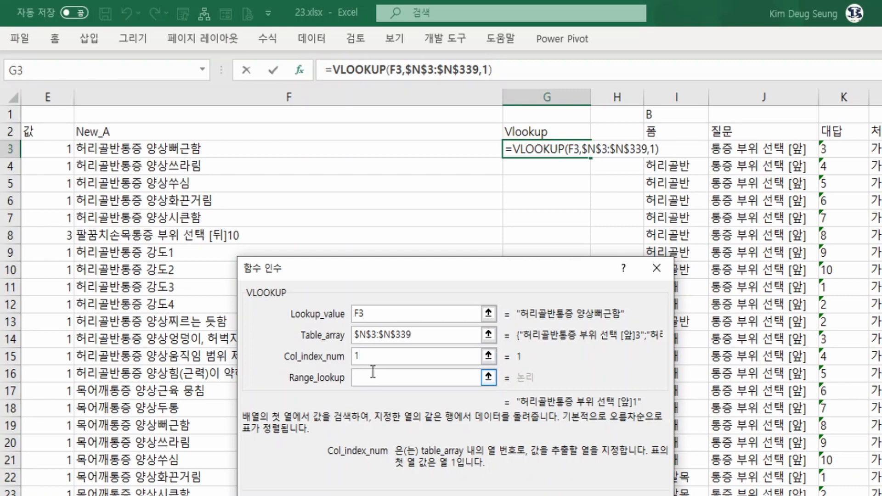
click(369, 381)
text(0)
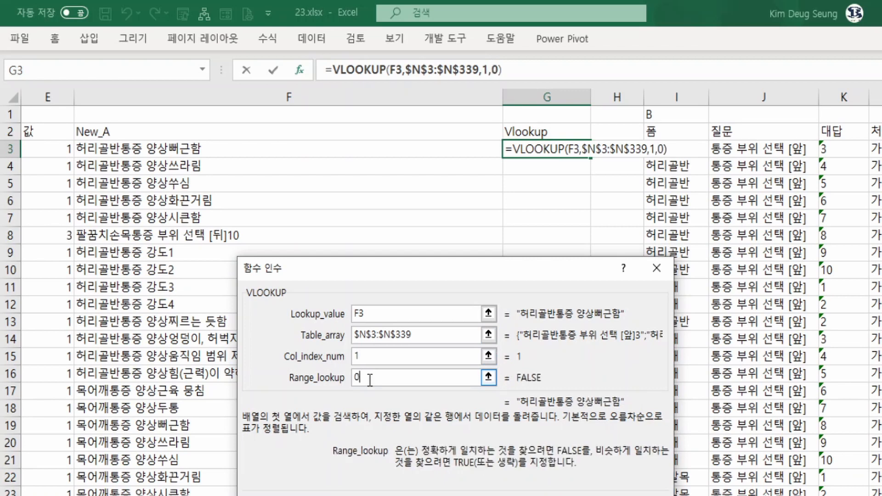
key(Return)
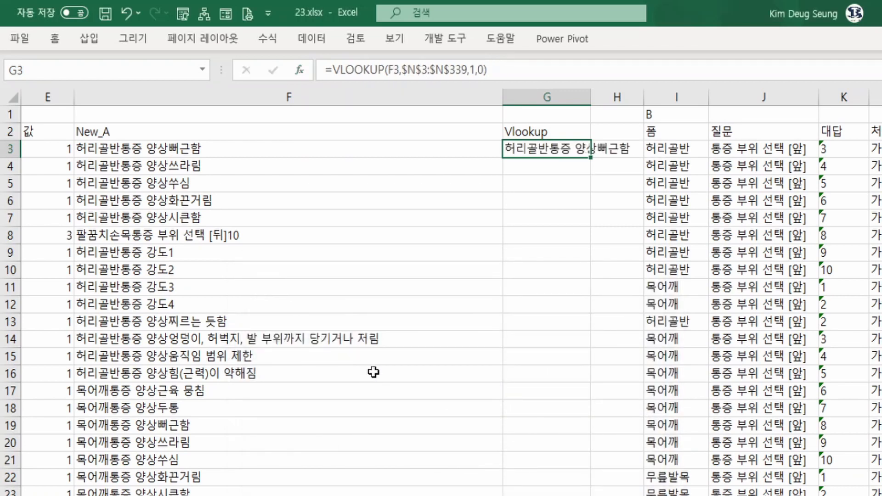
Fill the G3 VLOOKUP formula down the Vlookup column and fit column G's width to its contents.
double_click(591, 158)
double_click(590, 97)
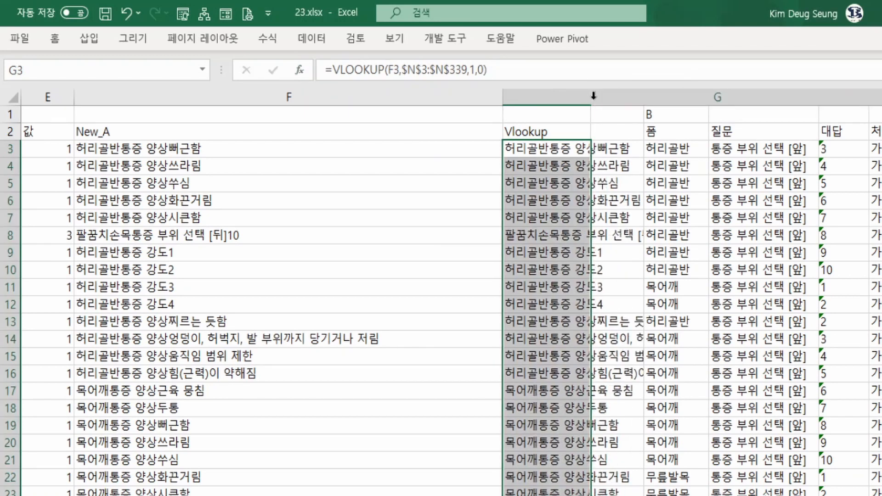
Compare the New_A keys with the Vlookup results row by row down to about row 187, checking for unmatched keys.
click(168, 148)
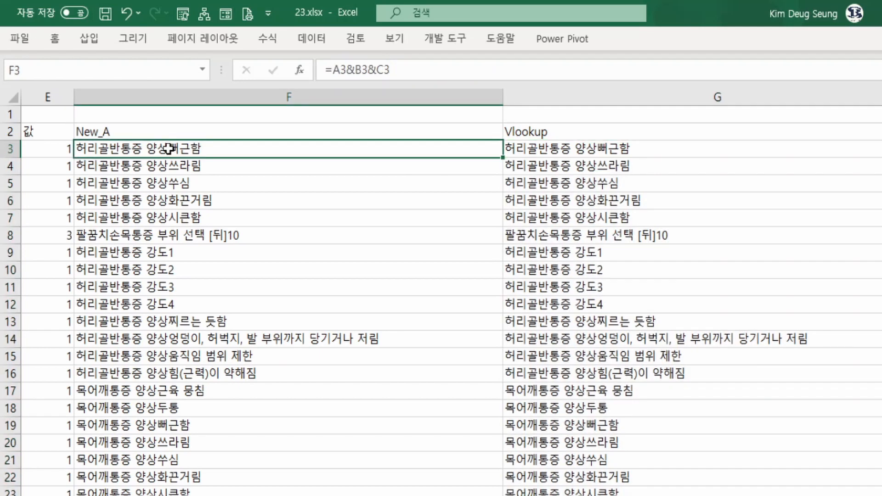
click(583, 149)
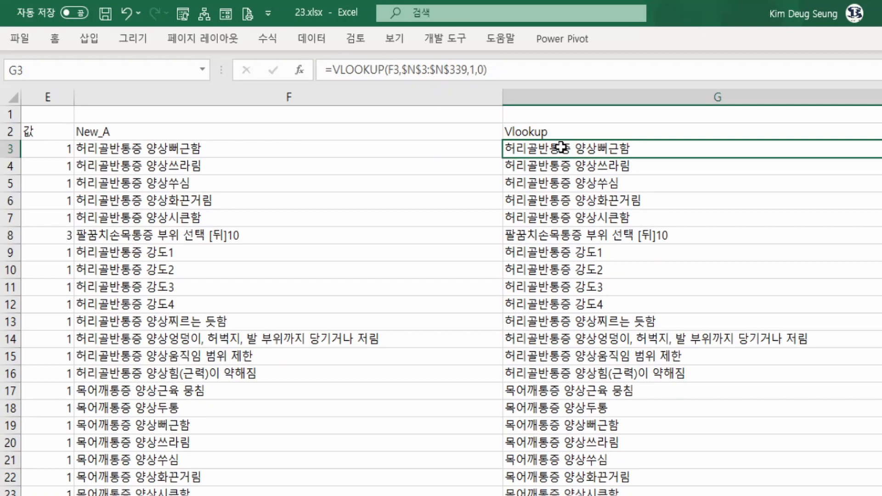
key(Page_Down)
key(Page_Down)
key(Page_Down)
key(Page_Down)
key(Page_Down)
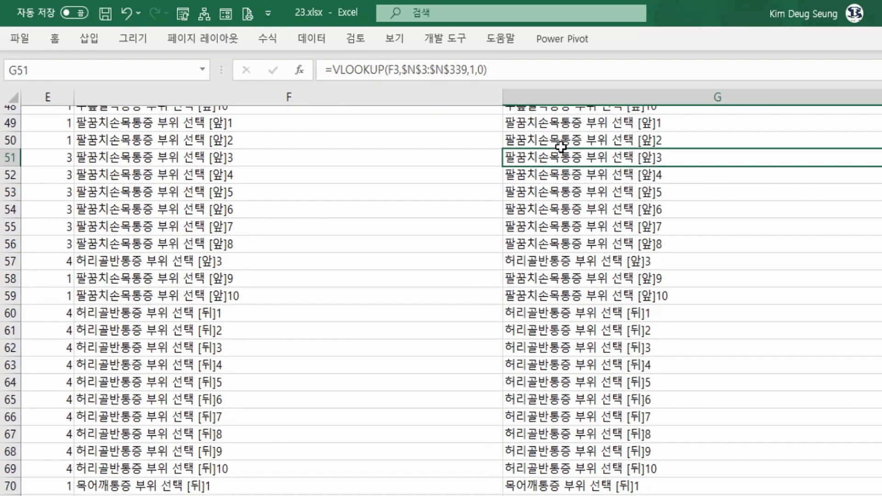
key(Page_Down)
key(Page_Down)
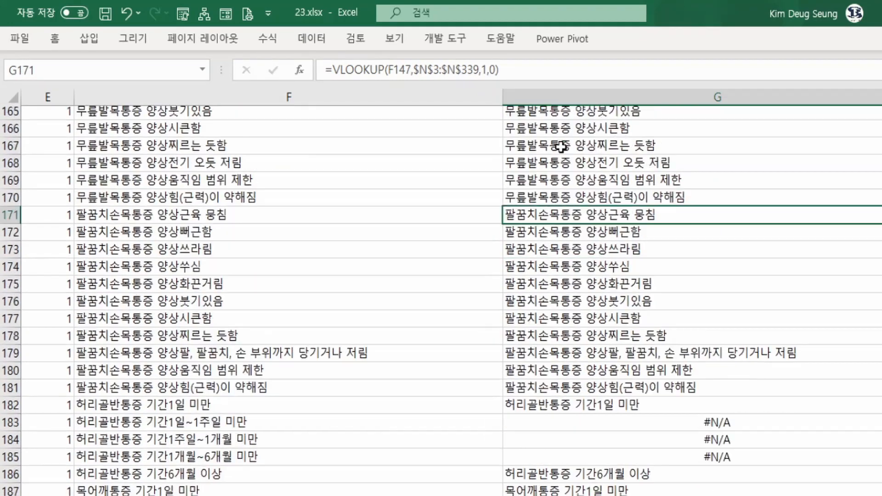
Compare the New_A key in F183 with its Vlookup result in G183.
key(Down)
key(Down)
key(Down)
key(Down)
key(Down)
key(Down)
key(Down)
key(Down)
key(Down)
key(Down)
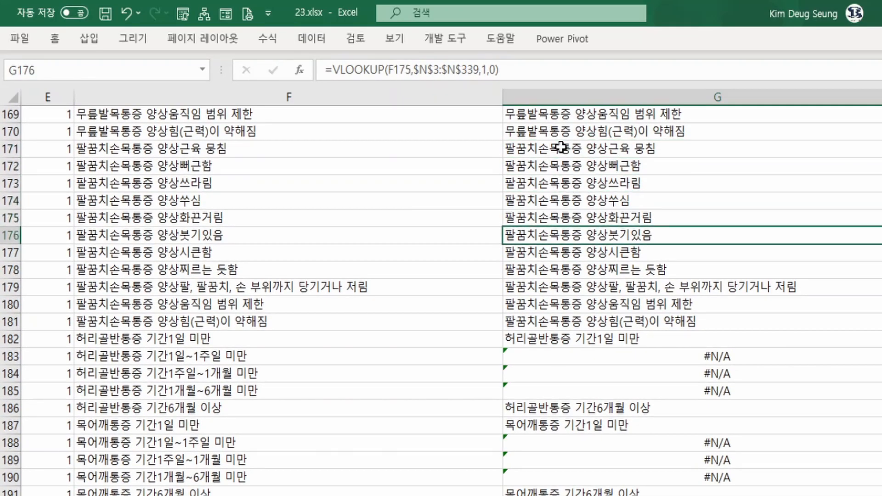
key(Down)
key(Down)
key(Left)
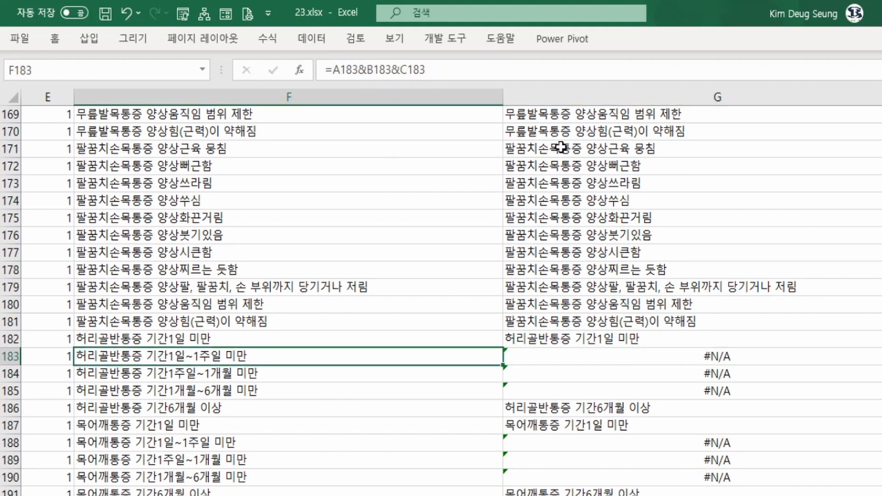
key(Right)
key(Left)
key(Right)
key(Left)
key(Right)
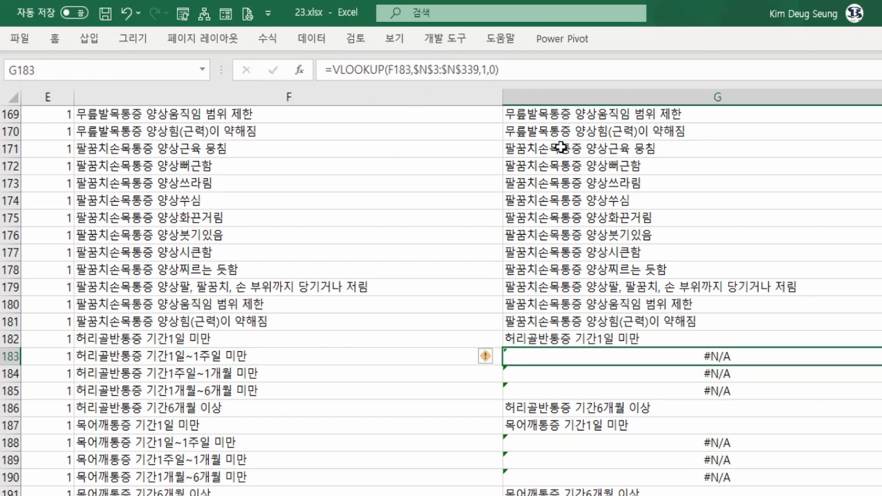
key(Left)
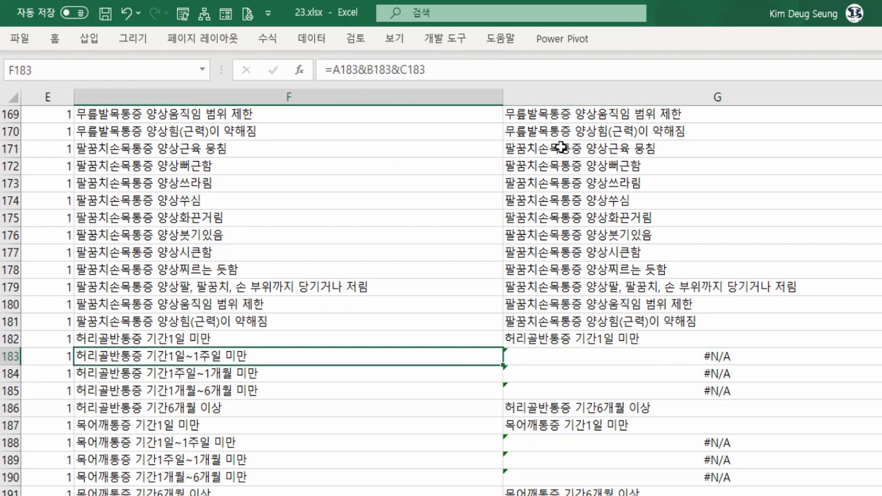
key(Right)
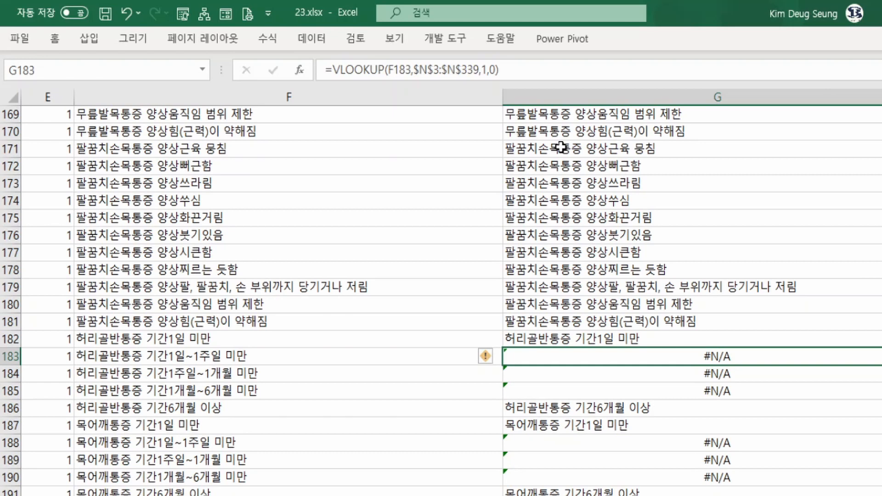
Examine the Vlookup results in G183:G185 and the rows below, down to about row 204, for unmatched keys.
key(shift+Down)
key(shift+Down)
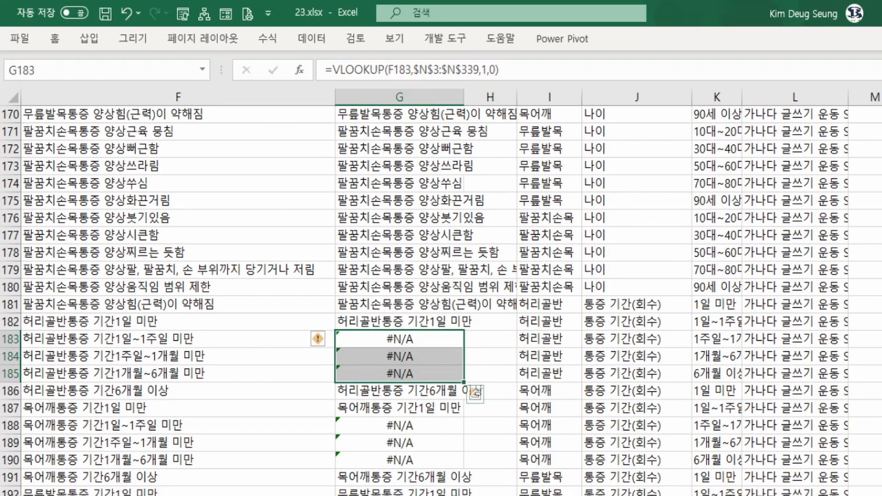
click(385, 426)
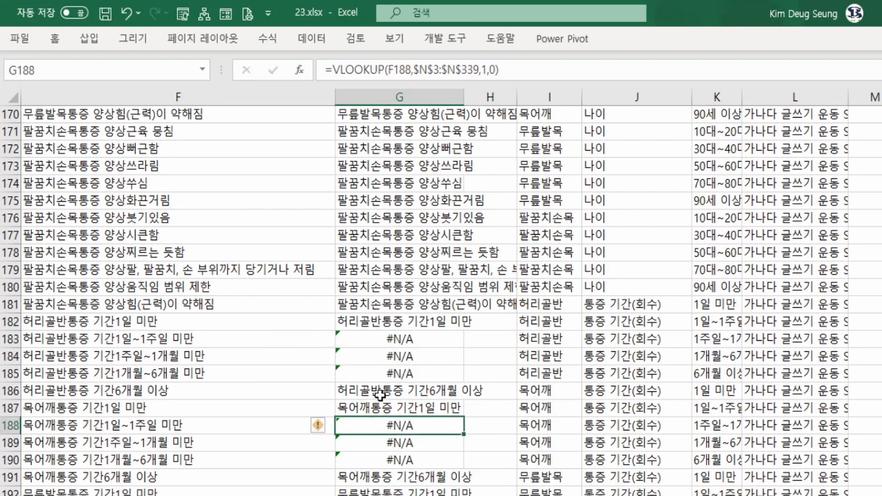
drag(397, 342, 395, 374)
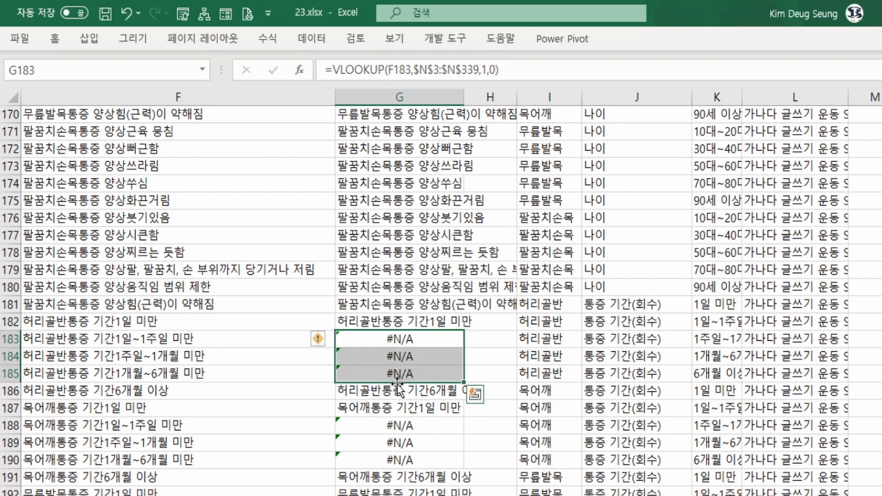
scroll(398, 392, up, 4)
scroll(398, 391, up, 5)
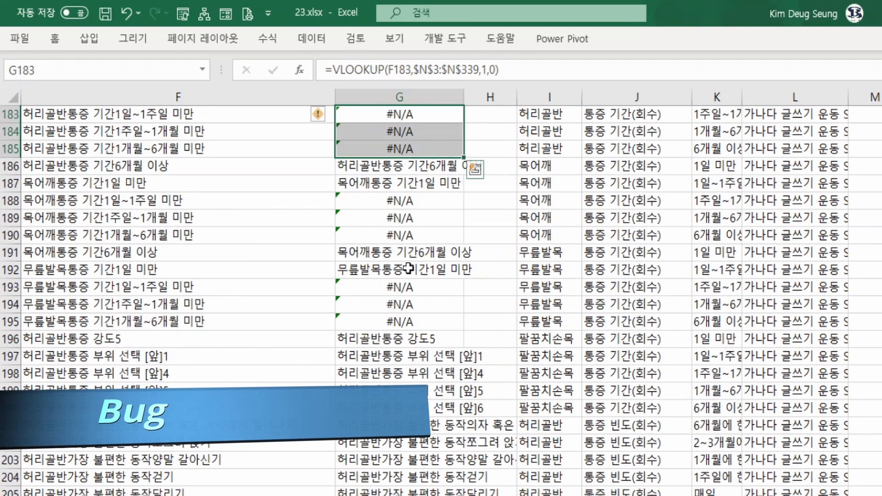
click(410, 184)
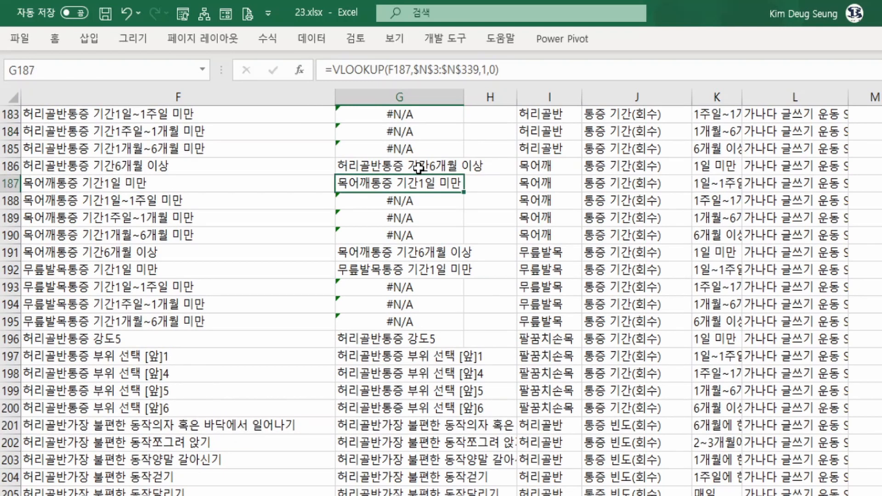
Clear all Vlookup formulas from G3 downward and rename the G2 header as Match.
key(ctrl+Up)
key(Down)
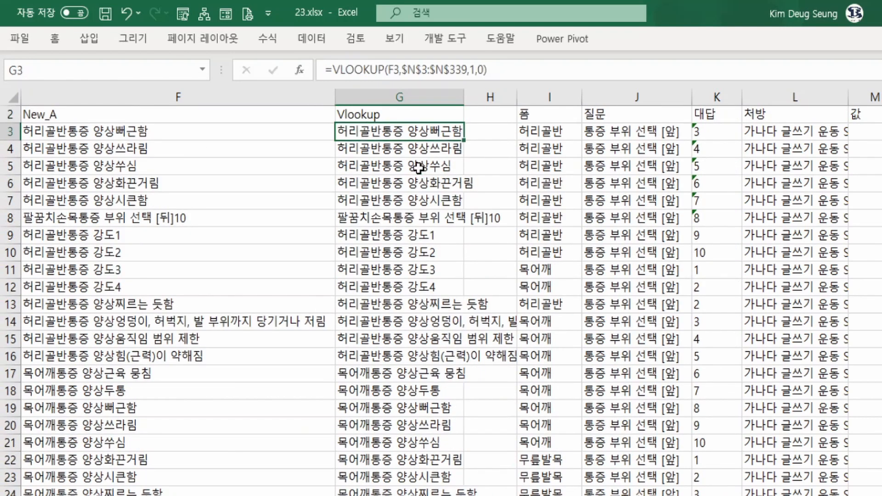
key(Up)
key(Down)
key(ctrl+shift+Down)
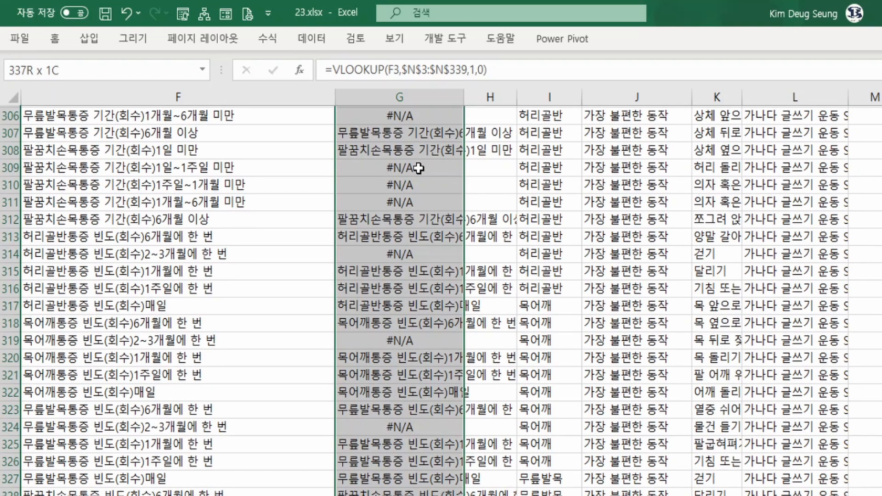
key(Delete)
key(Up)
text(Matc)
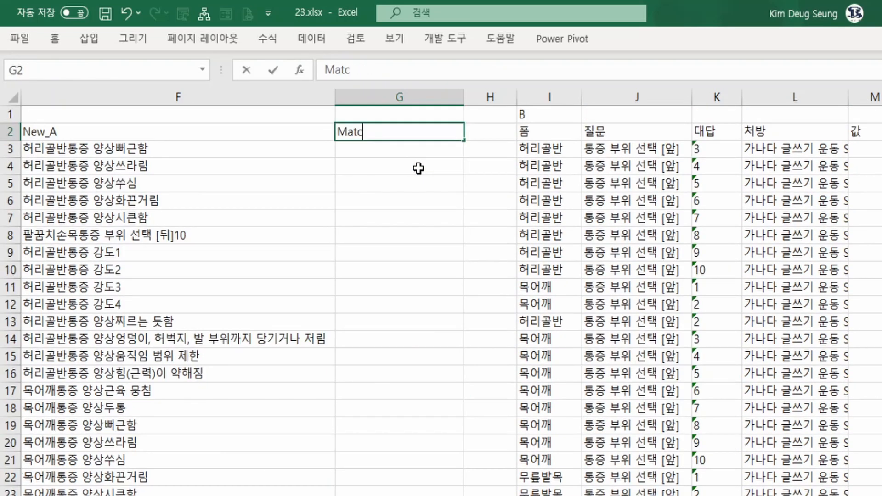
text(h)
key(Return)
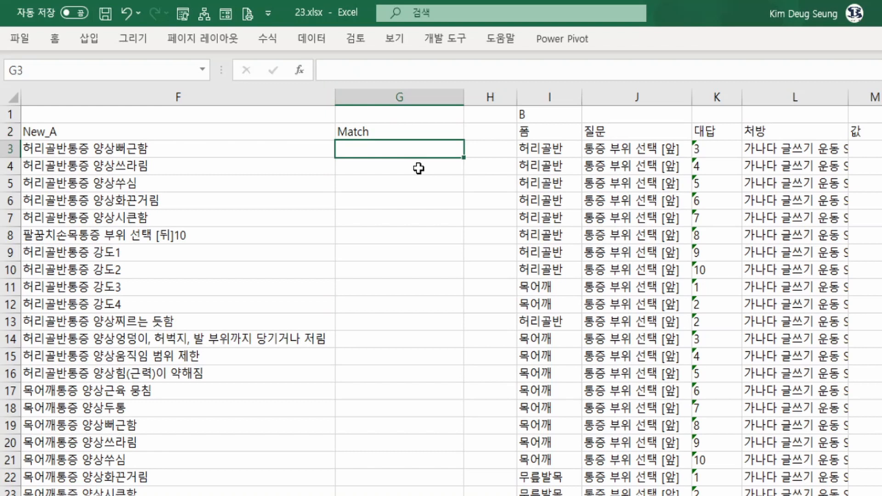
Start a MATCH function in G3 with the New_A key in F3 as its Lookup_value.
text(=mat)
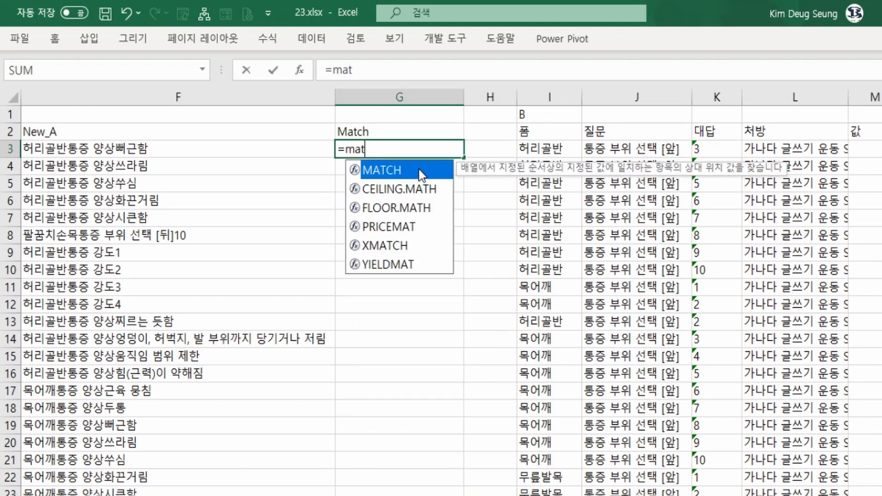
double_click(421, 175)
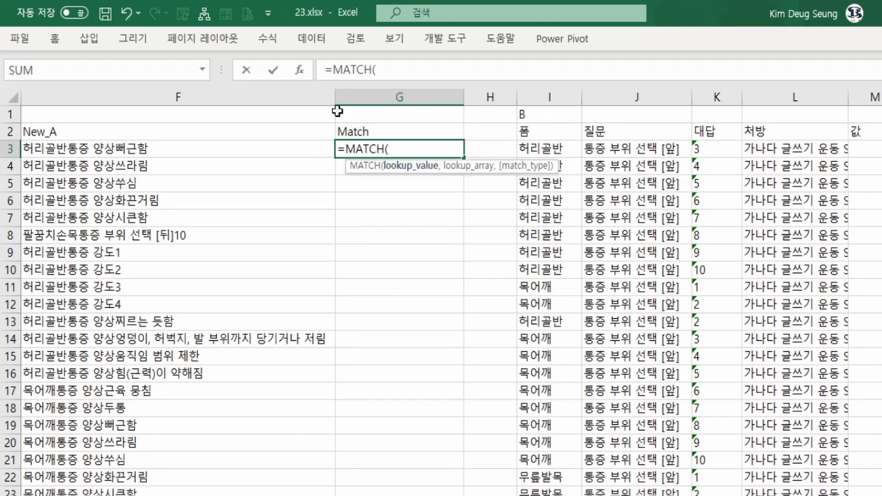
click(300, 69)
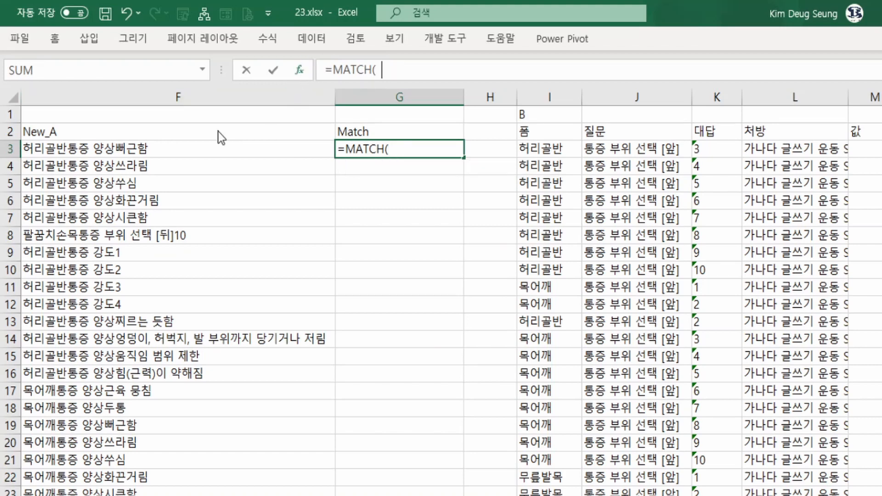
click(76, 152)
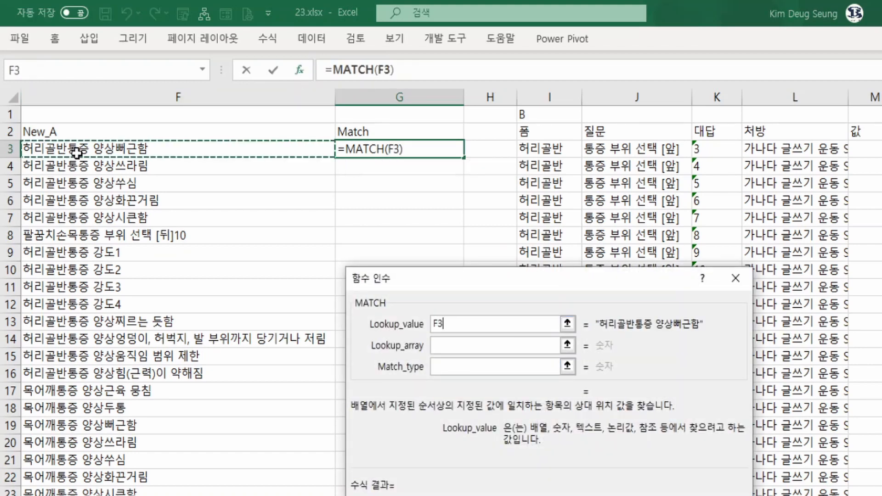
Set the MATCH Lookup_array to the New_B keys as the absolute range $N$3:$N$339.
click(470, 345)
click(881, 149)
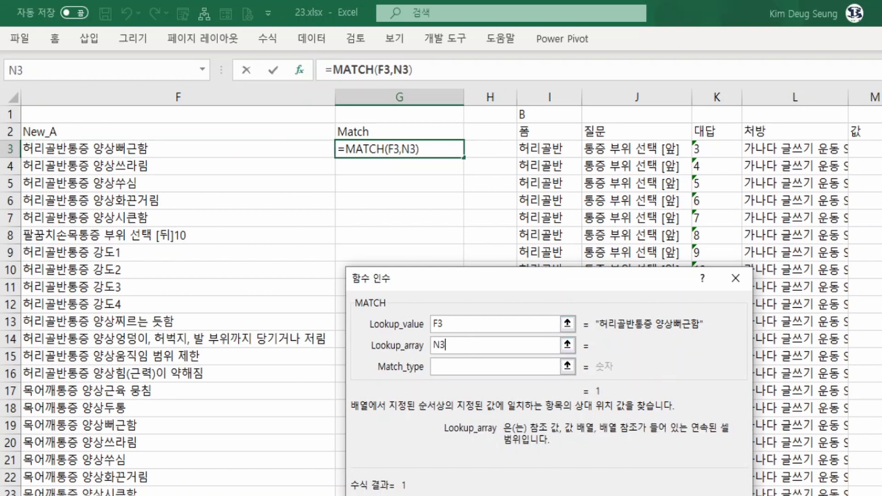
key(ctrl+shift+Down)
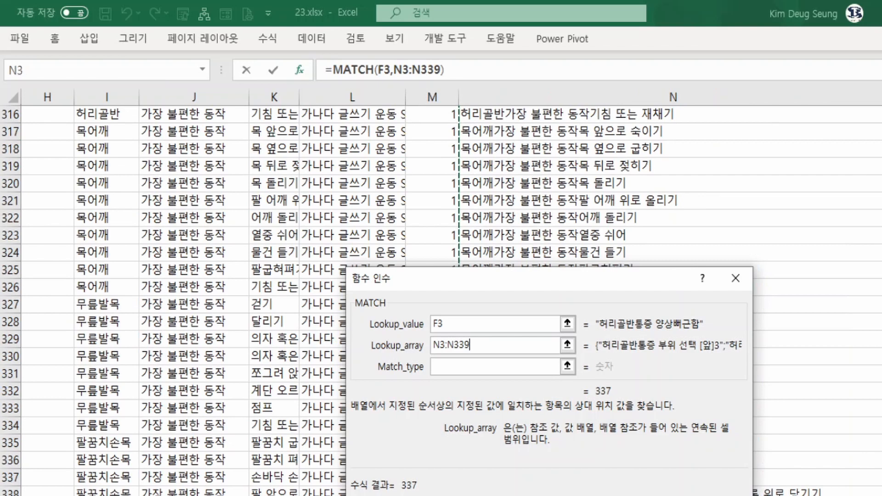
key(F4)
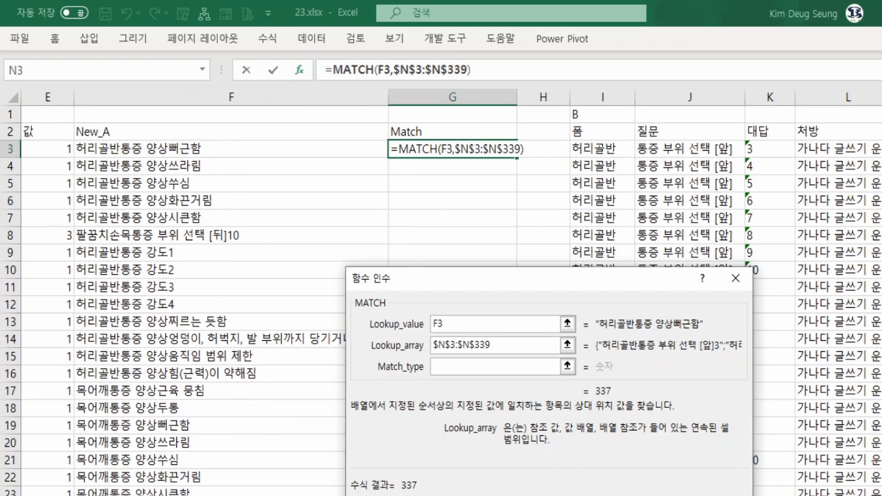
Set Match_type to 0 for an exact match, finish the G3 formula and fill it down the Match column.
click(514, 368)
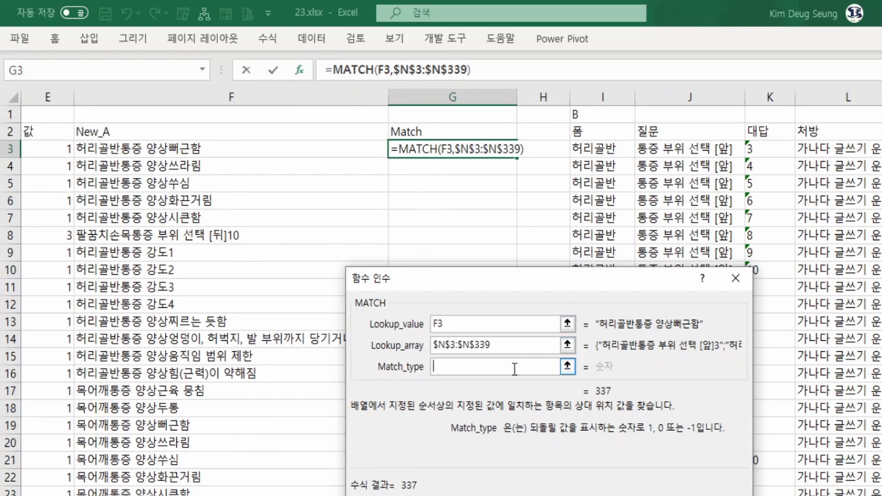
text(0)
key(Return)
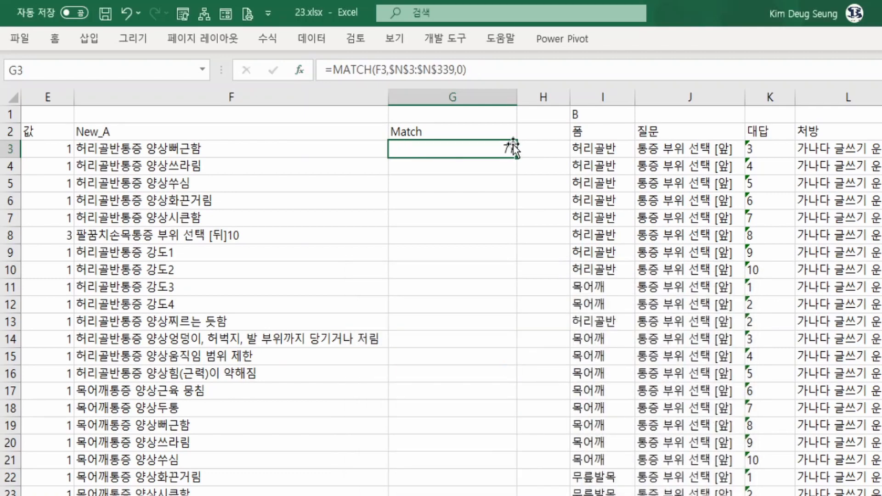
double_click(516, 159)
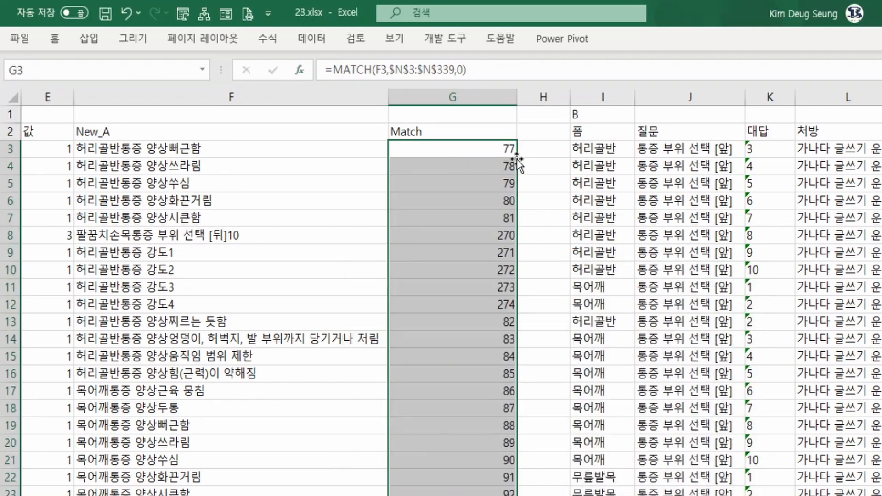
Review the Match results down to about row 217, checking G183:G185 for unmatched keys.
scroll(494, 208, down, 3)
scroll(494, 208, down, 20)
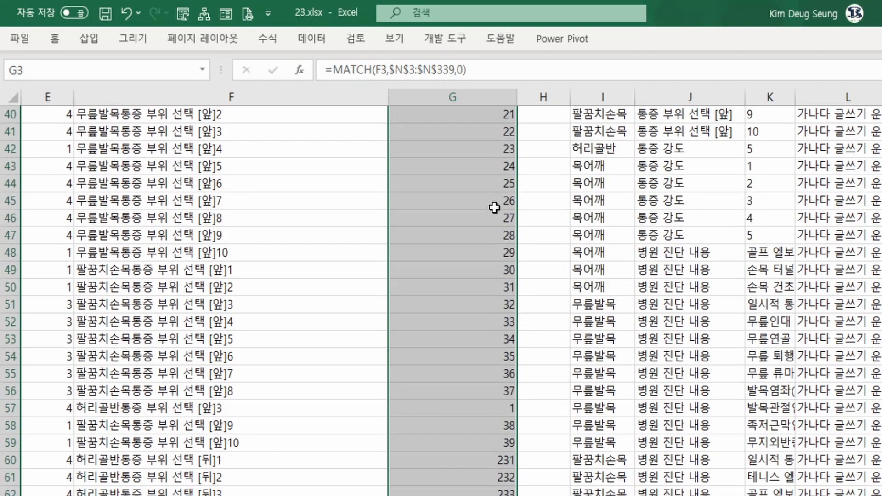
scroll(494, 207, down, 20)
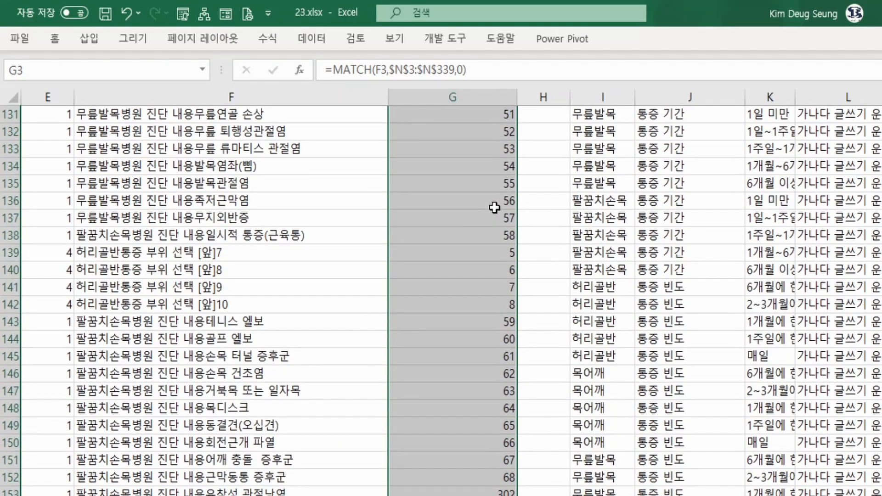
scroll(494, 208, down, 14)
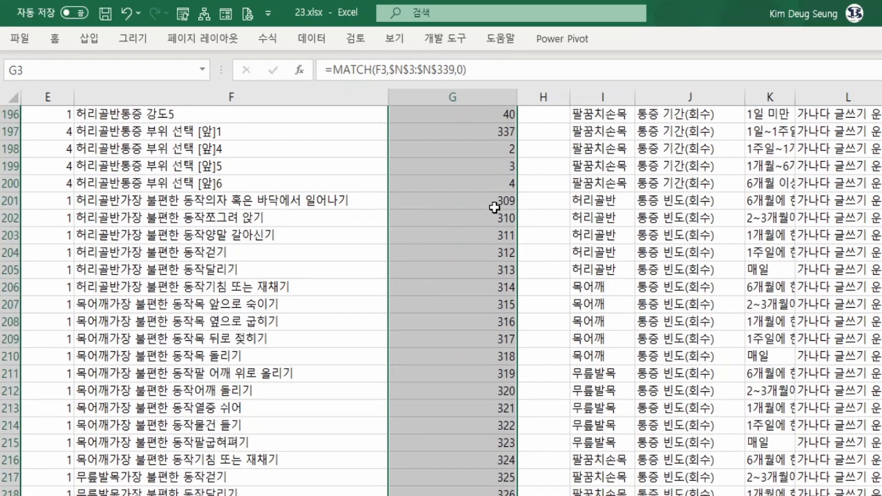
scroll(494, 208, up, 9)
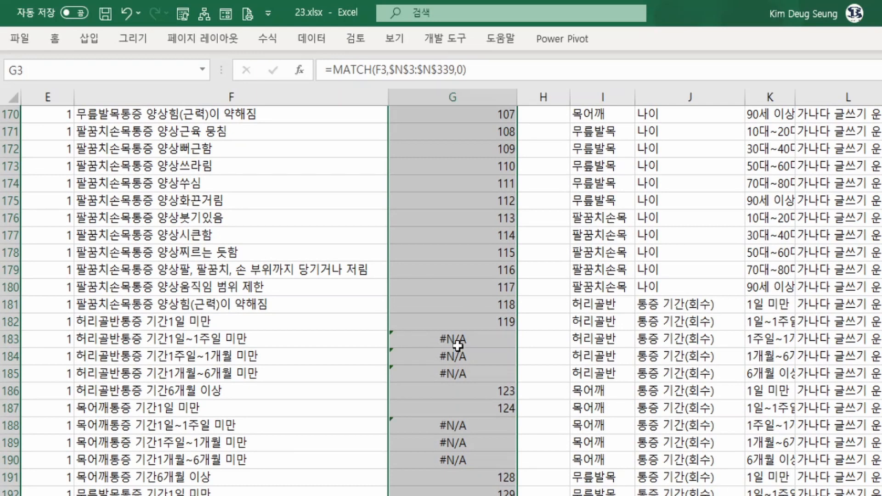
drag(456, 343, 458, 373)
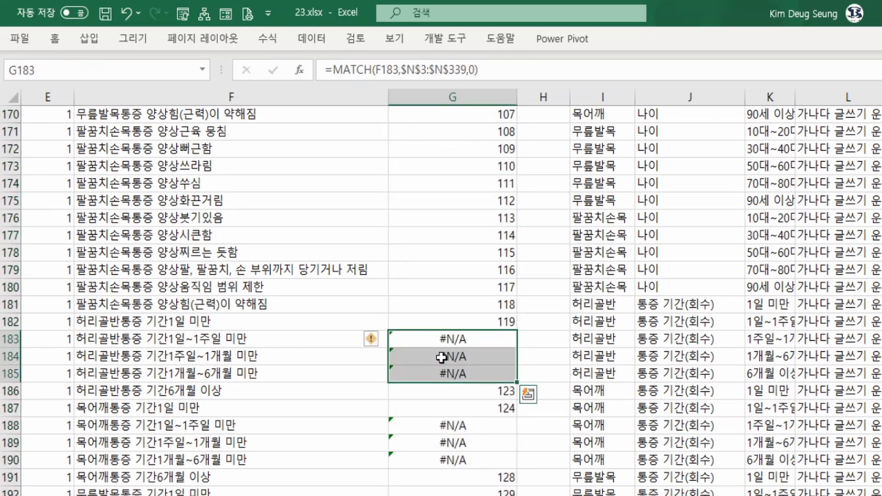
Inspect the concatenation formulas behind the New_A keys in F183:F185 and the MATCH formula in G183.
click(281, 341)
drag(281, 341, 282, 372)
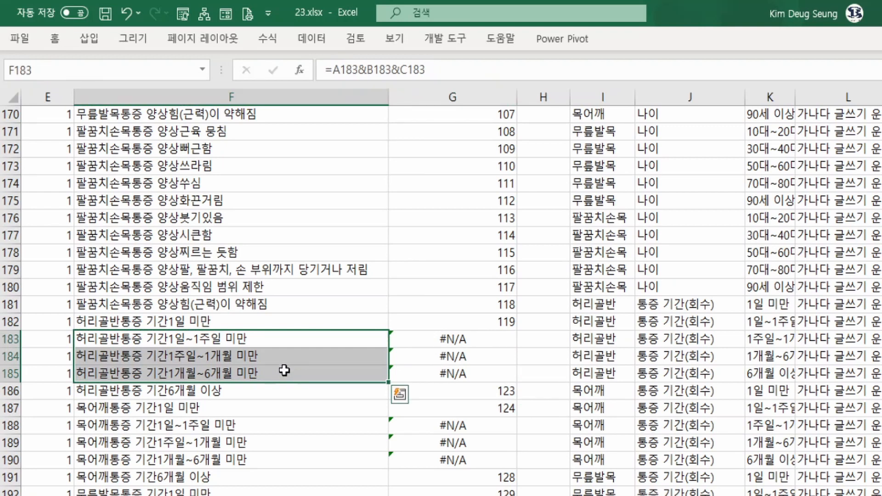
key(F2)
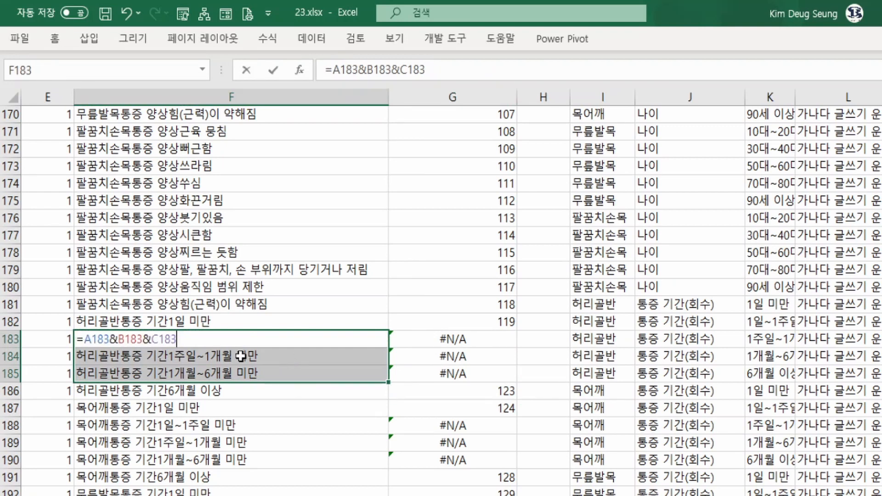
key(ctrl+Return)
click(223, 363)
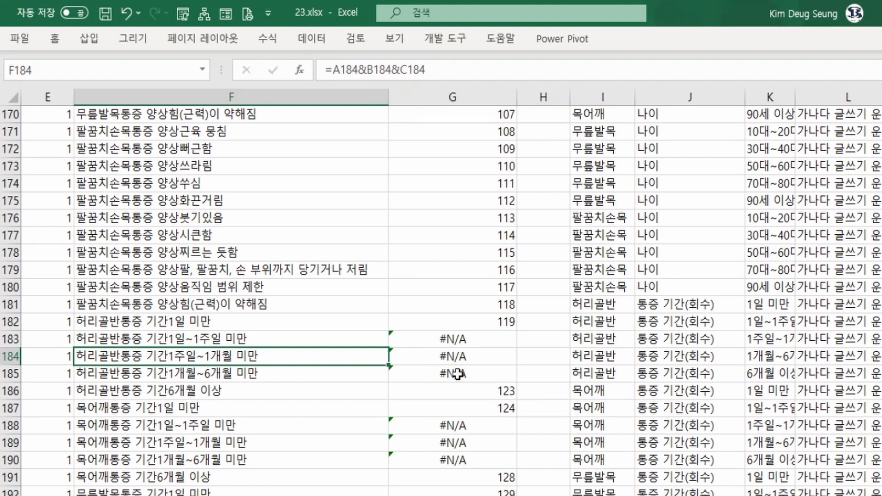
click(476, 341)
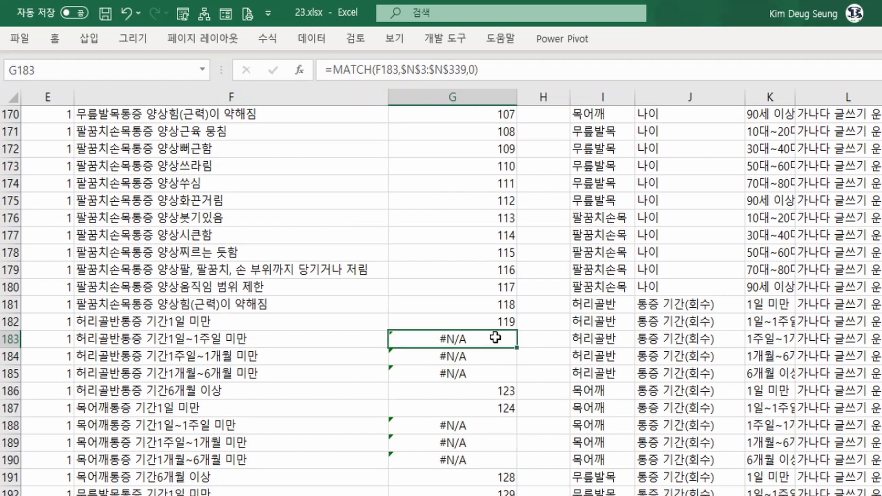
Clear all MATCH formulas from G3 downward and rename the G2 header as Find.
key(ctrl+Up)
key(Down)
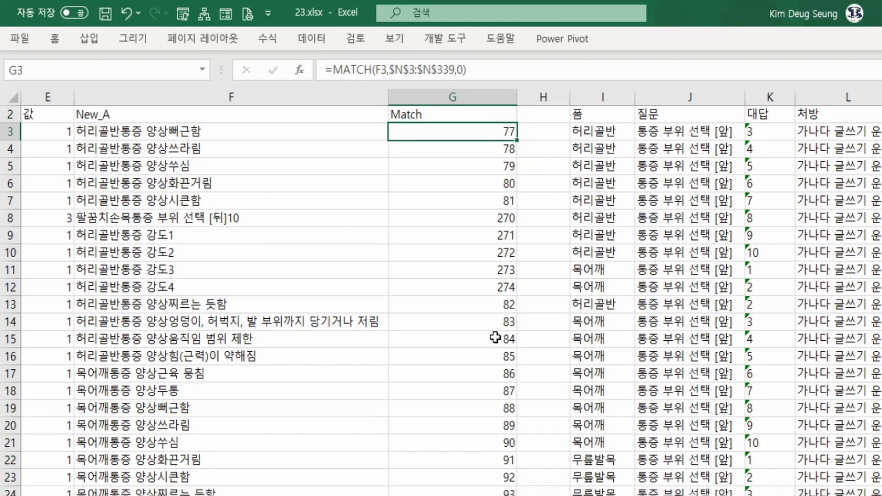
key(ctrl+shift+Down)
key(Delete)
key(Up)
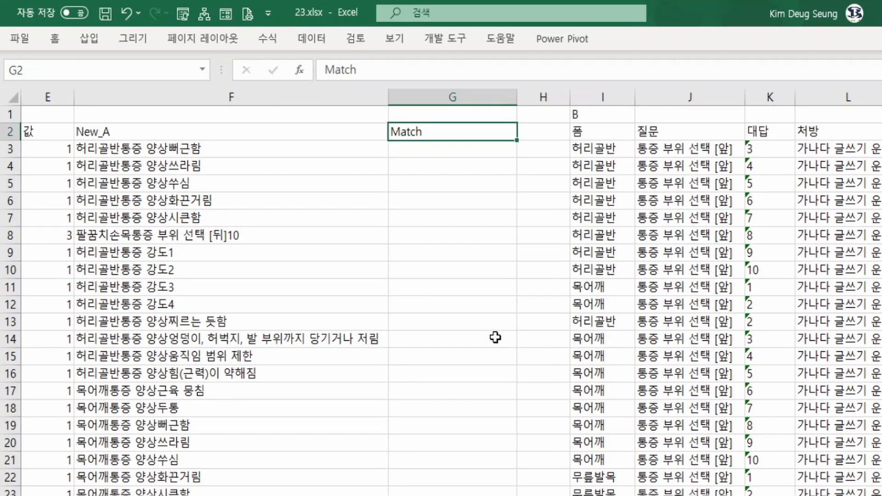
text(Find)
scroll(556, 209, up, 1)
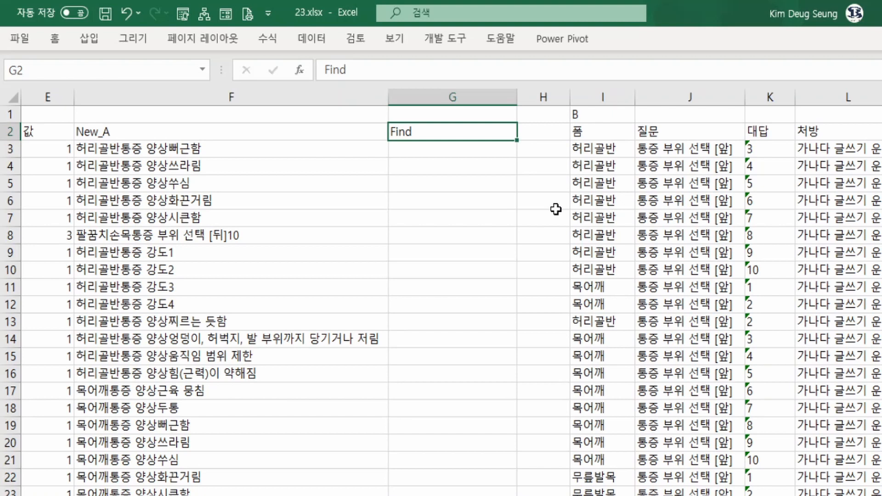
Rename the G2 header as Filter and start a FILTER formula in G3 with its function arguments open.
text(Filter)
key(Return)
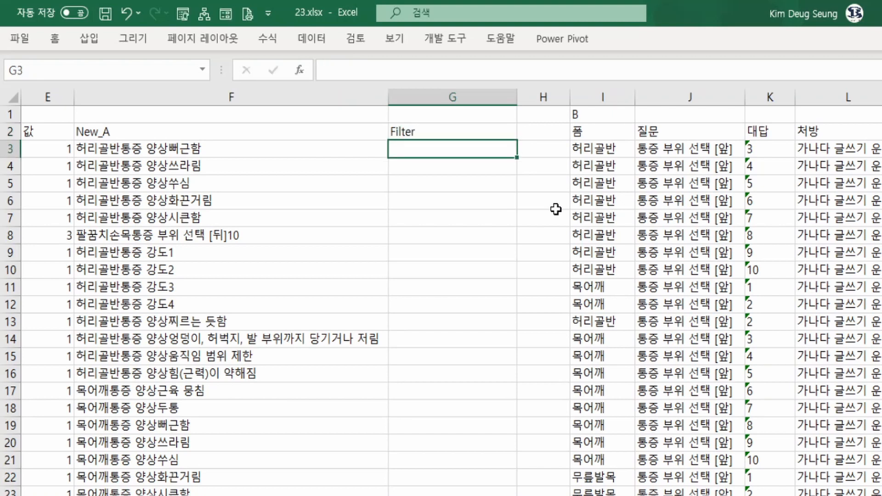
text(=)
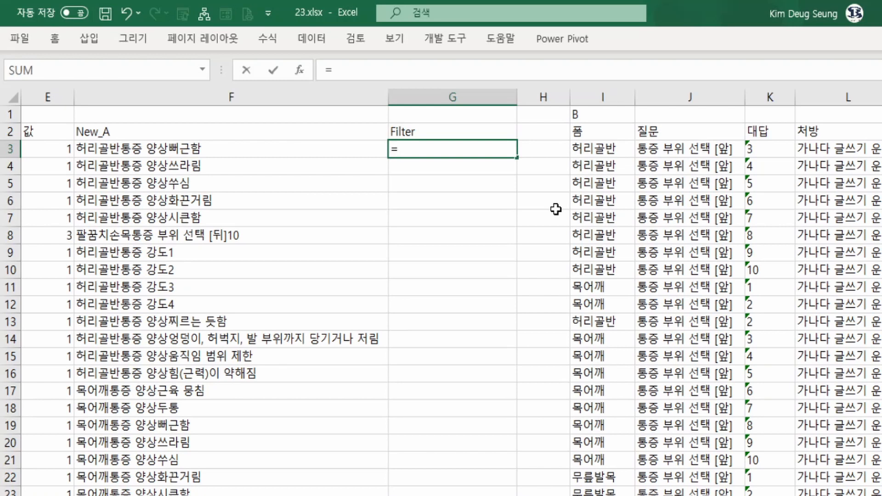
text(fi)
click(441, 192)
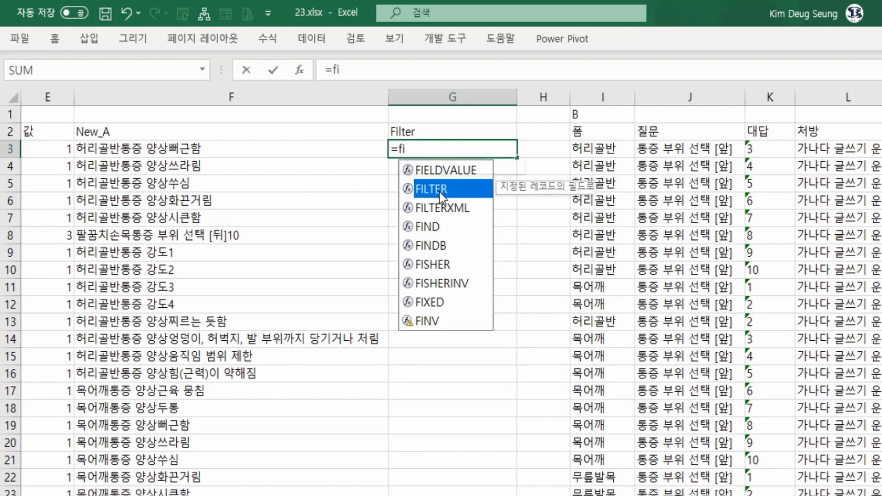
double_click(440, 192)
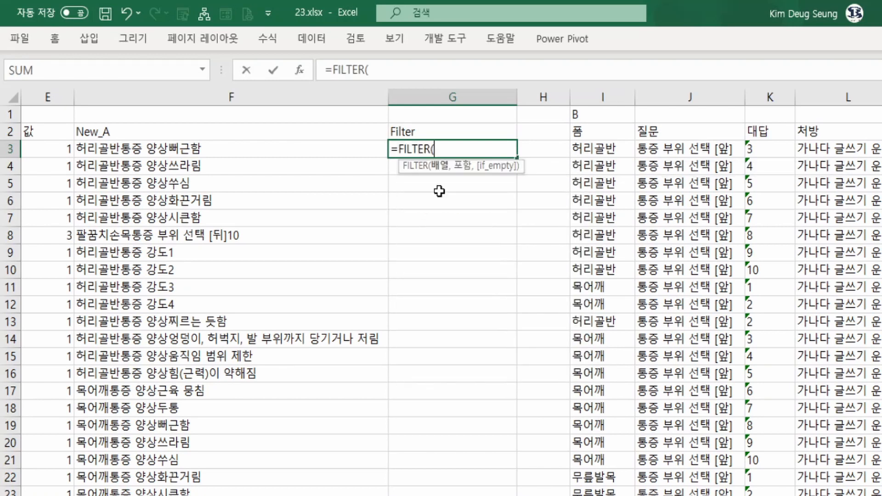
click(299, 75)
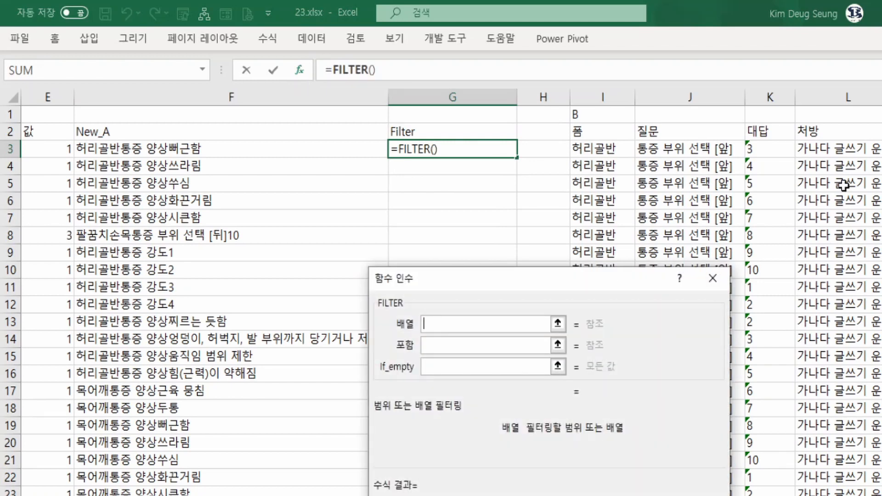
Set the FILTER array to the New_B keys as the absolute range $N$3:$N$339.
click(881, 148)
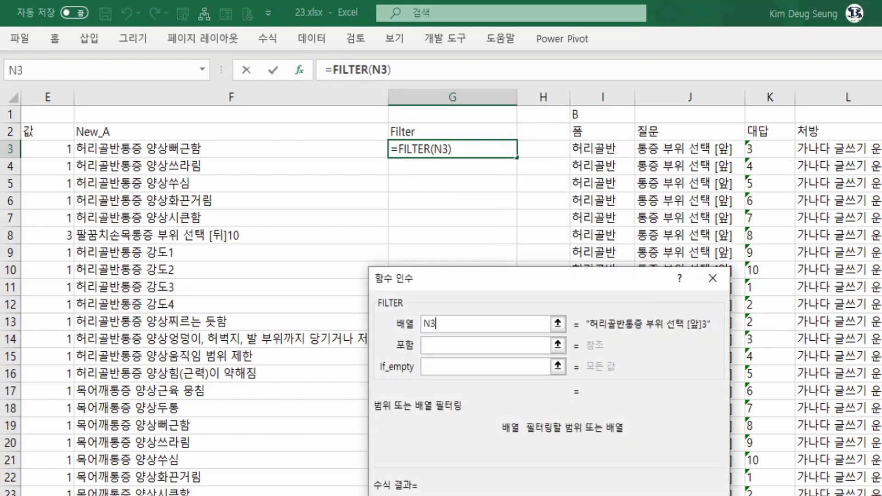
key(Right)
key(Right)
key(Left)
key(Left)
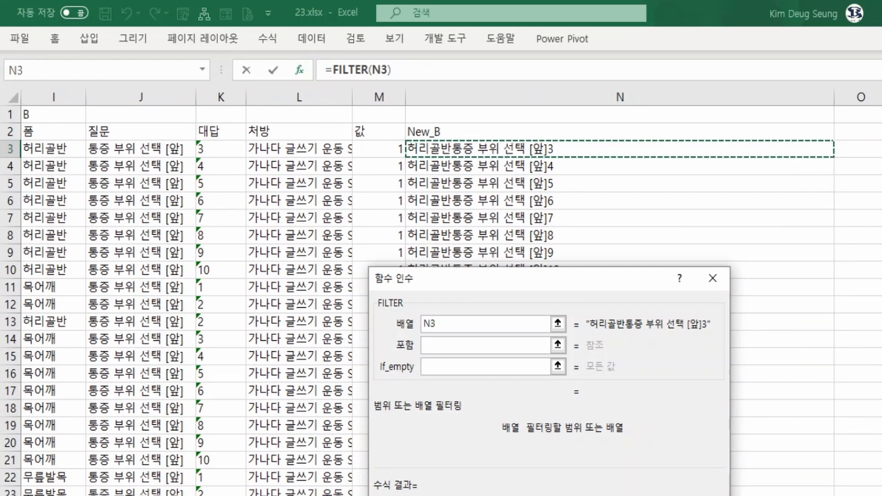
key(ctrl+shift+Down)
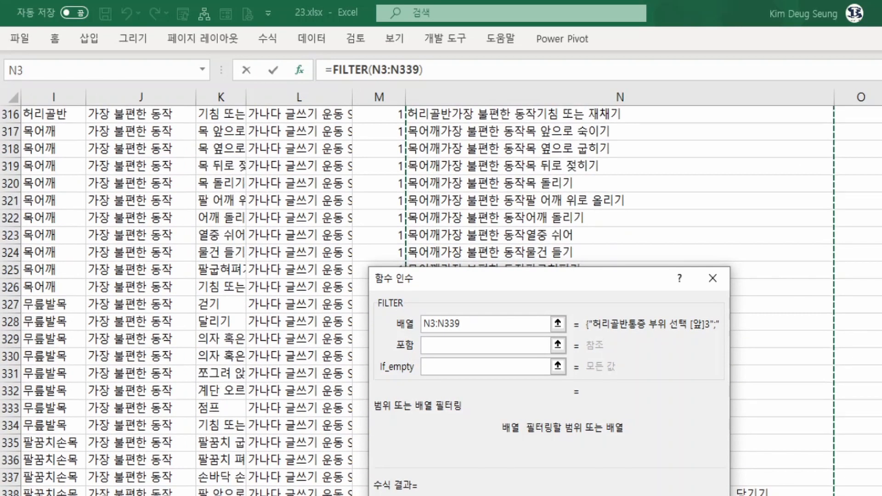
key(F4)
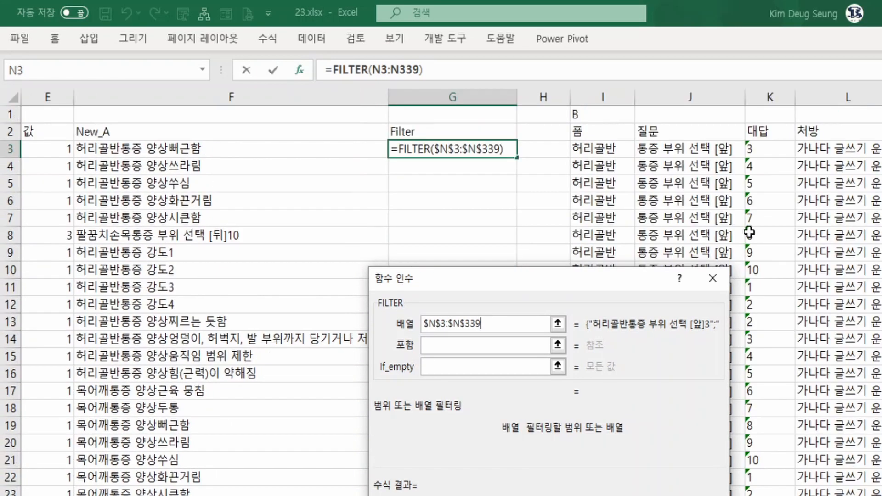
Set the include condition to $N$3:$N$339=F3, finish the G3 formula and fill it down the Filter column.
click(437, 343)
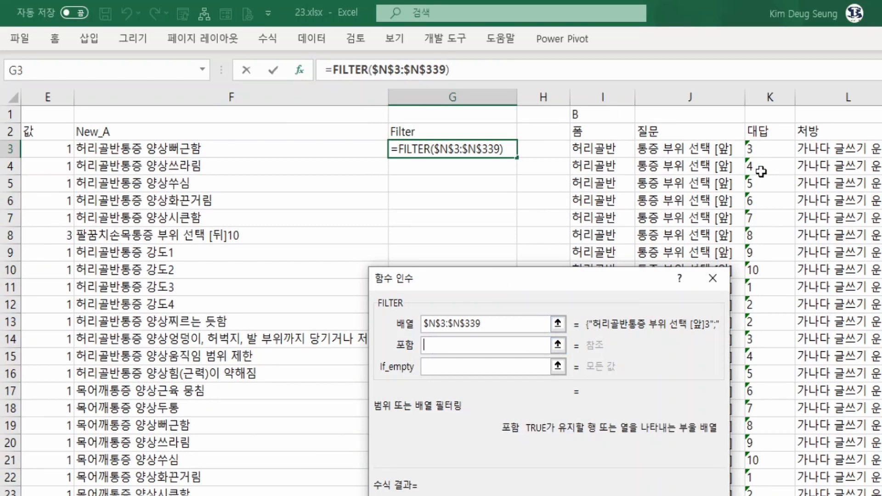
click(853, 153)
key(Right)
key(Right)
key(Right)
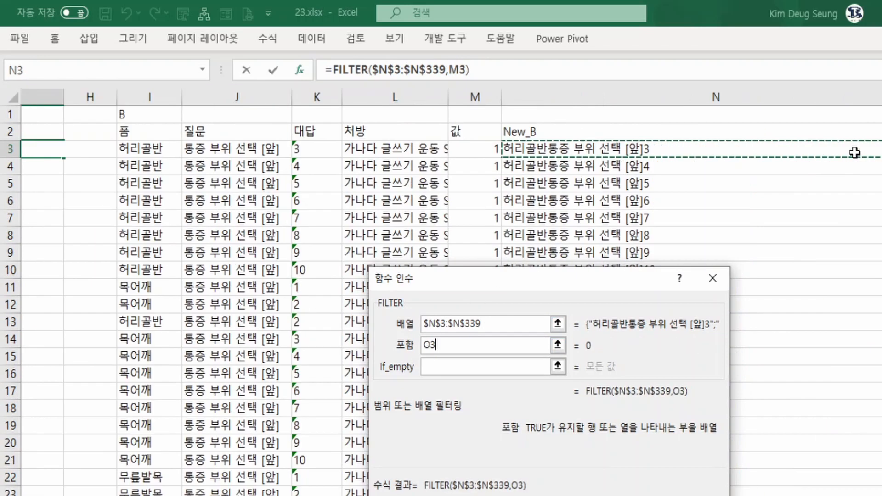
key(Left)
key(ctrl+shift+Down)
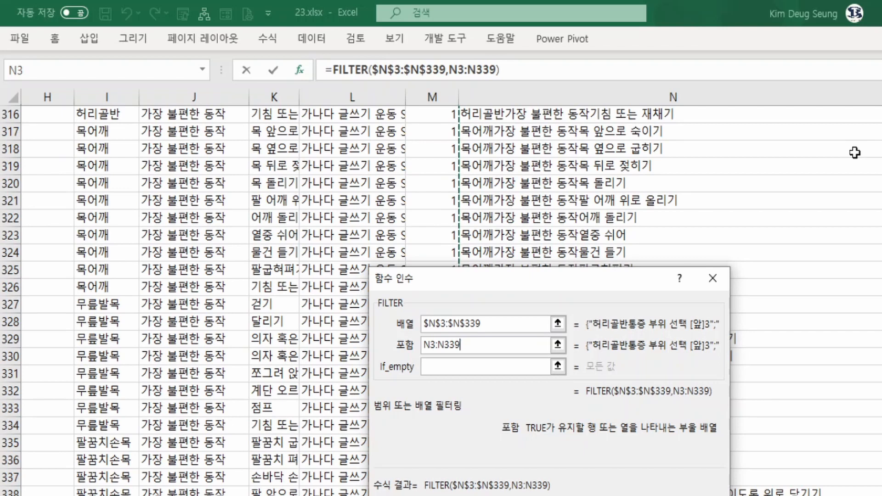
key(F4)
text(=)
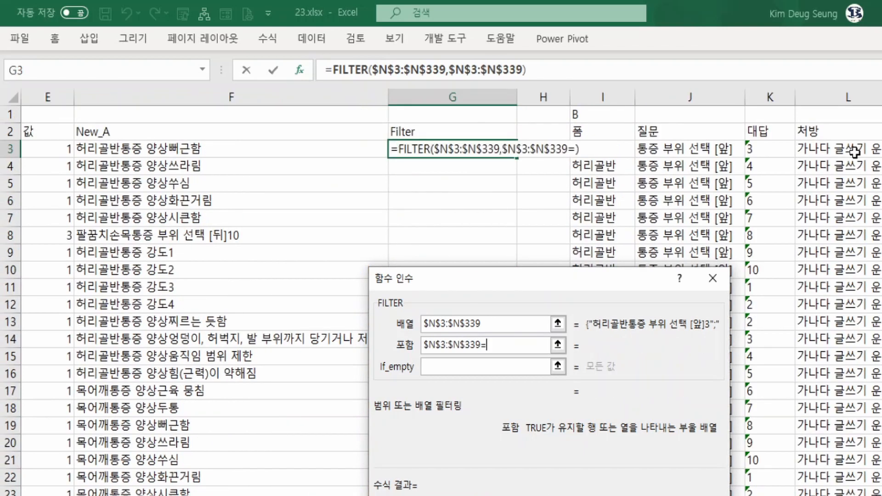
click(178, 150)
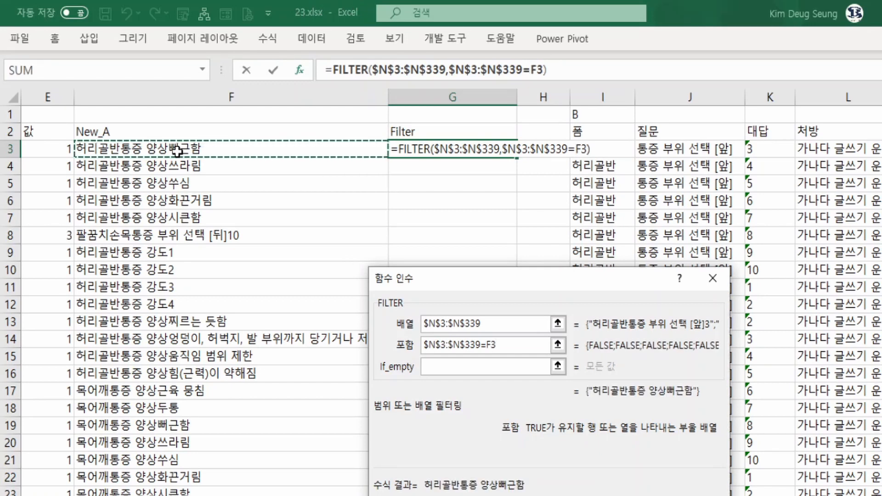
key(Return)
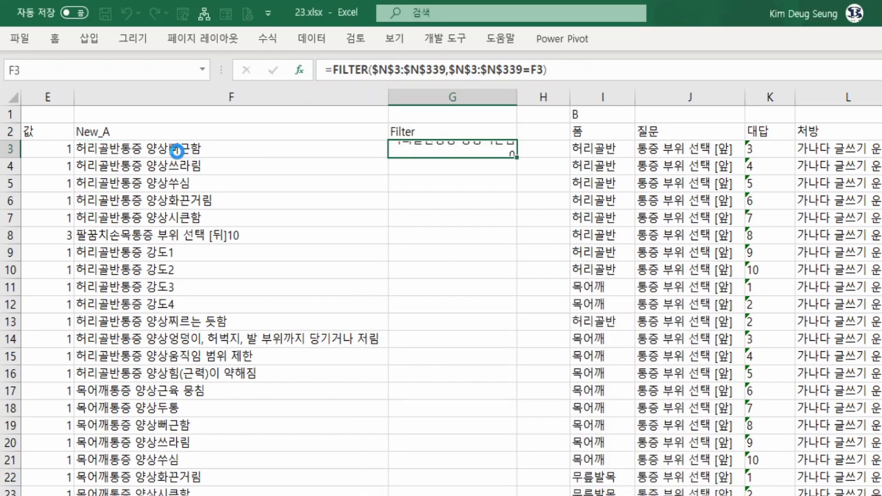
double_click(517, 158)
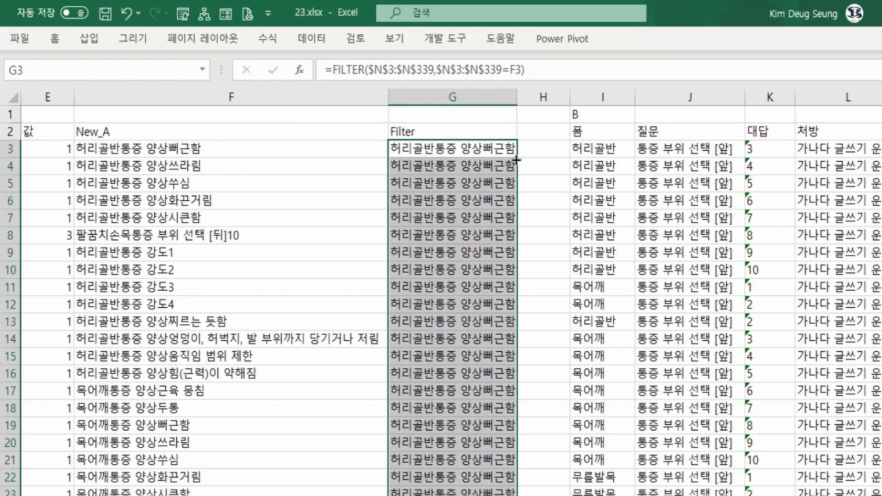
Review the Filter results against the New_A keys down past row 300, and inspect the formula in G281.
scroll(468, 234, down, 20)
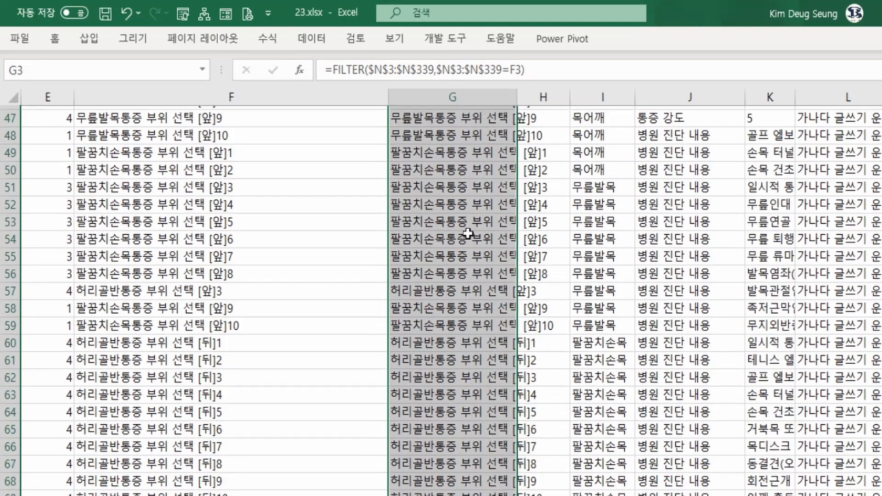
scroll(468, 234, down, 20)
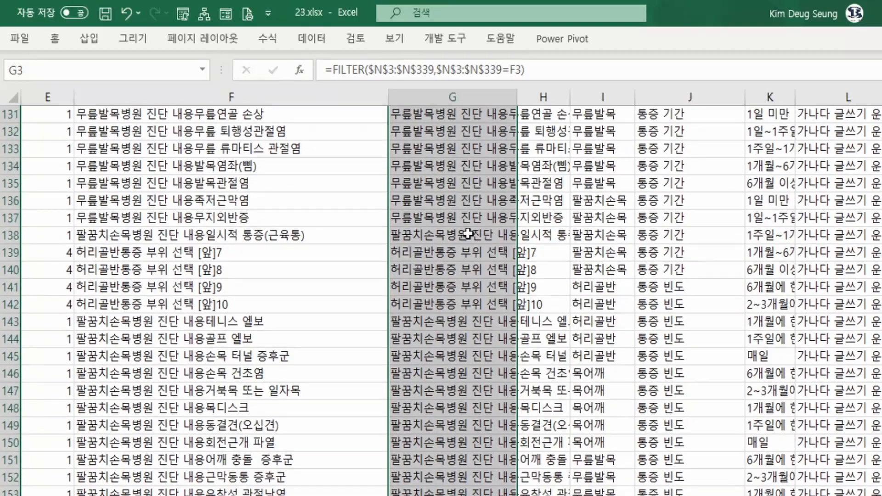
scroll(468, 233, down, 20)
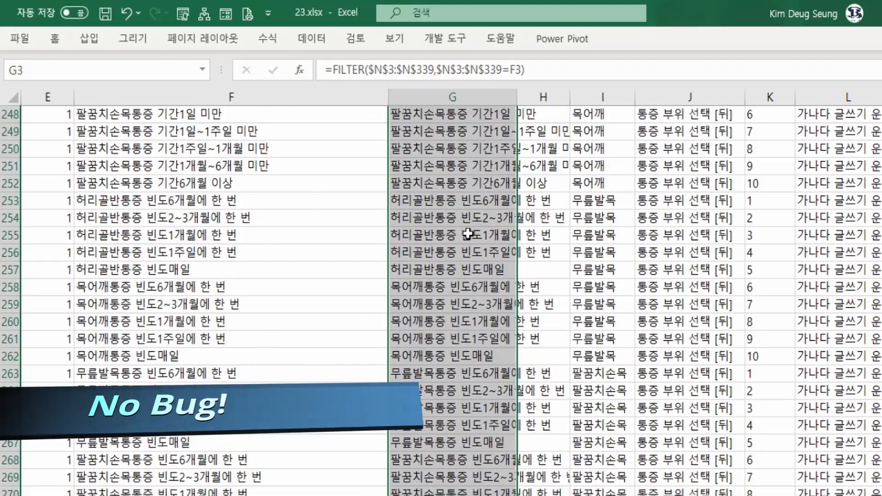
scroll(468, 234, down, 13)
scroll(467, 233, up, 20)
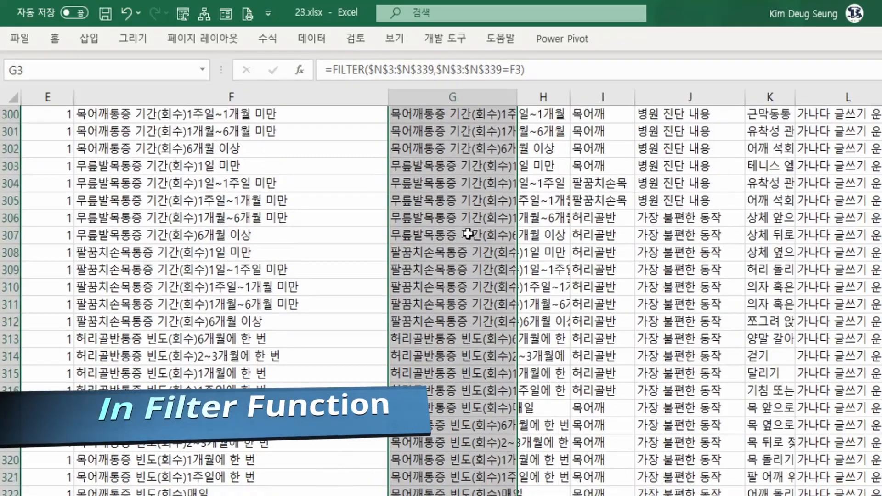
click(467, 233)
click(467, 233)
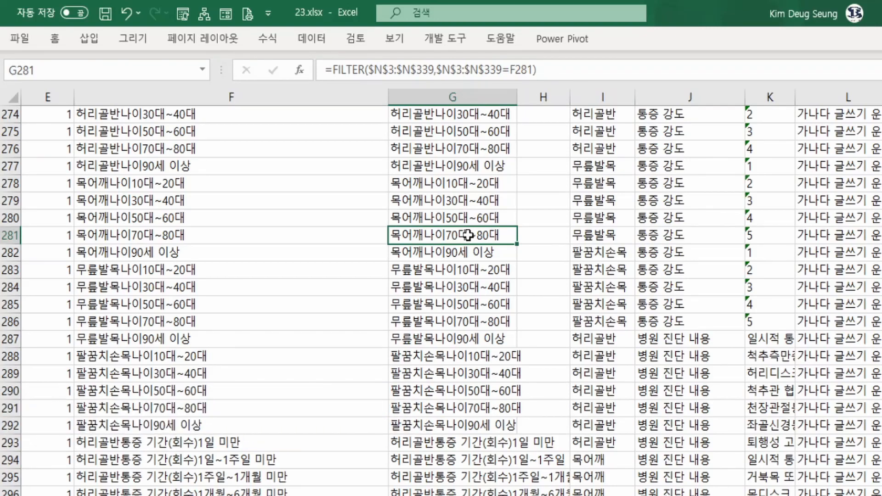